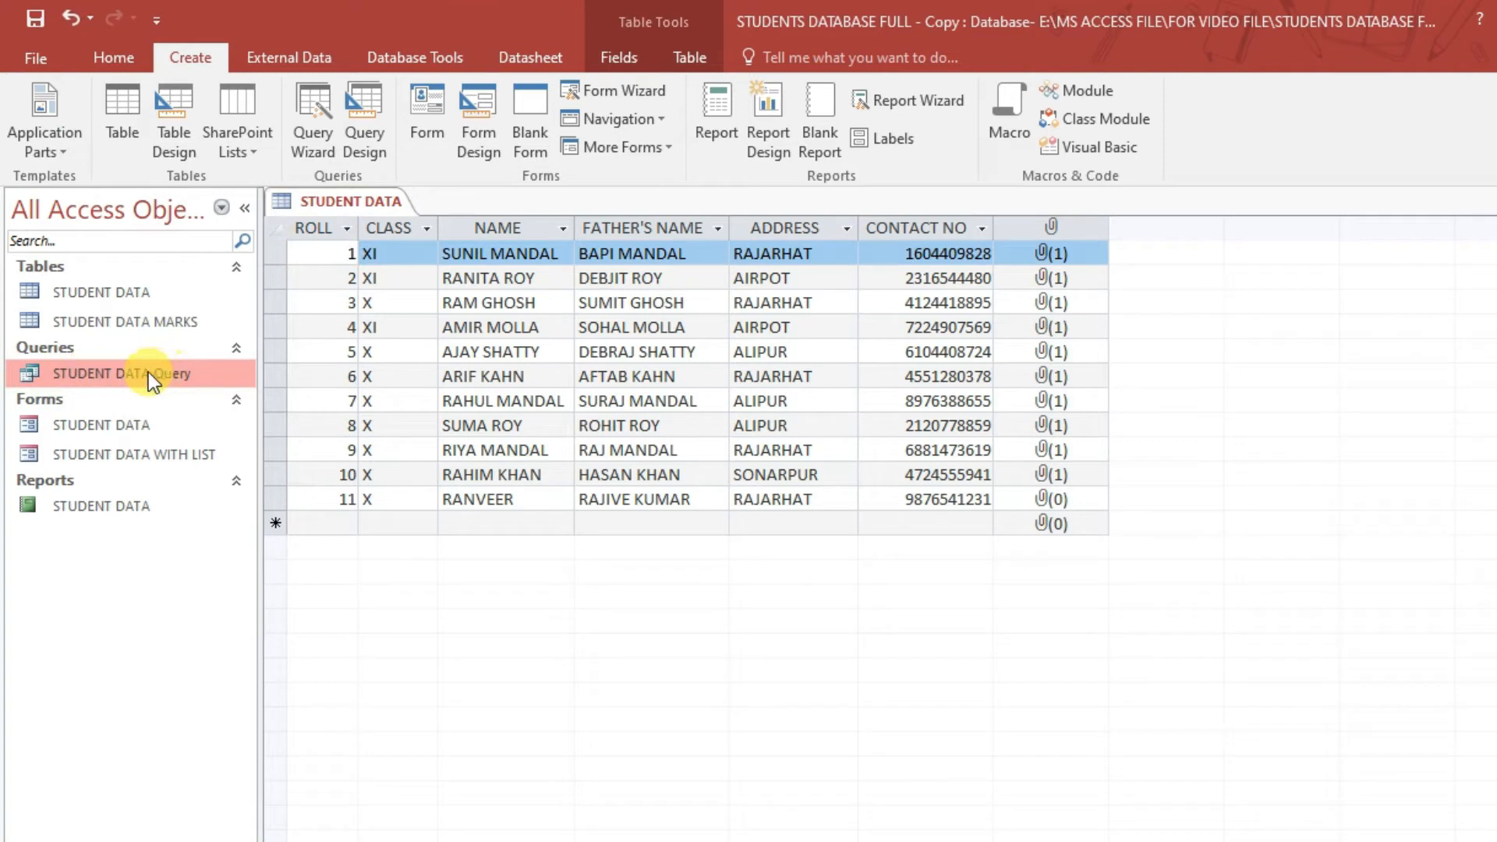
Step: Rename the STUDENT DATA Query as STUDENT CLASS ROLL NAME and open it
right_click(148, 372)
left_click(177, 481)
double_click(166, 373)
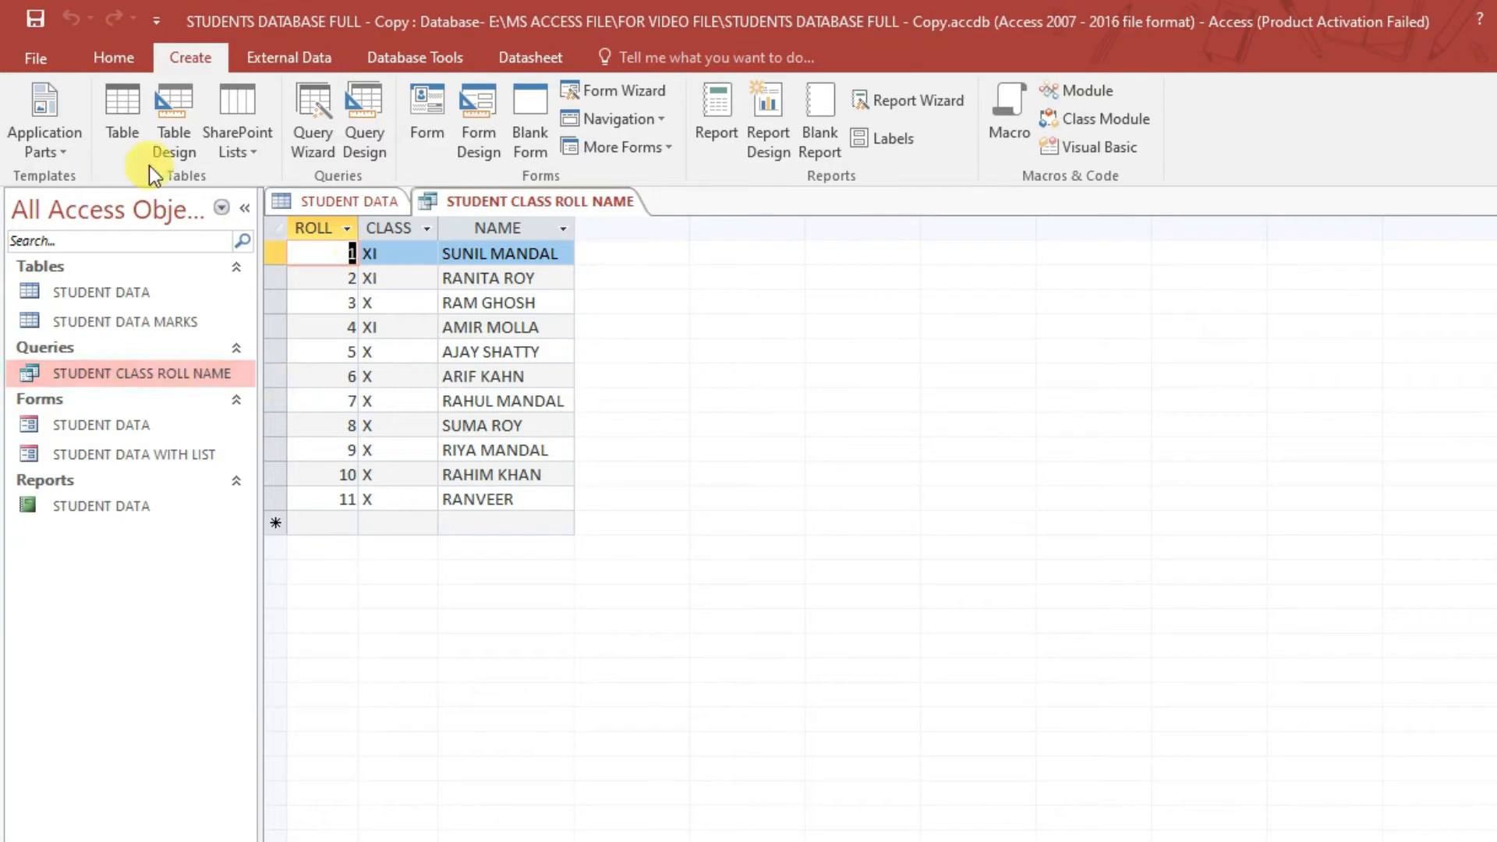
Step: In the query's design, set the criterion of the CLASS field to "X" and run the query
left_click(117, 49)
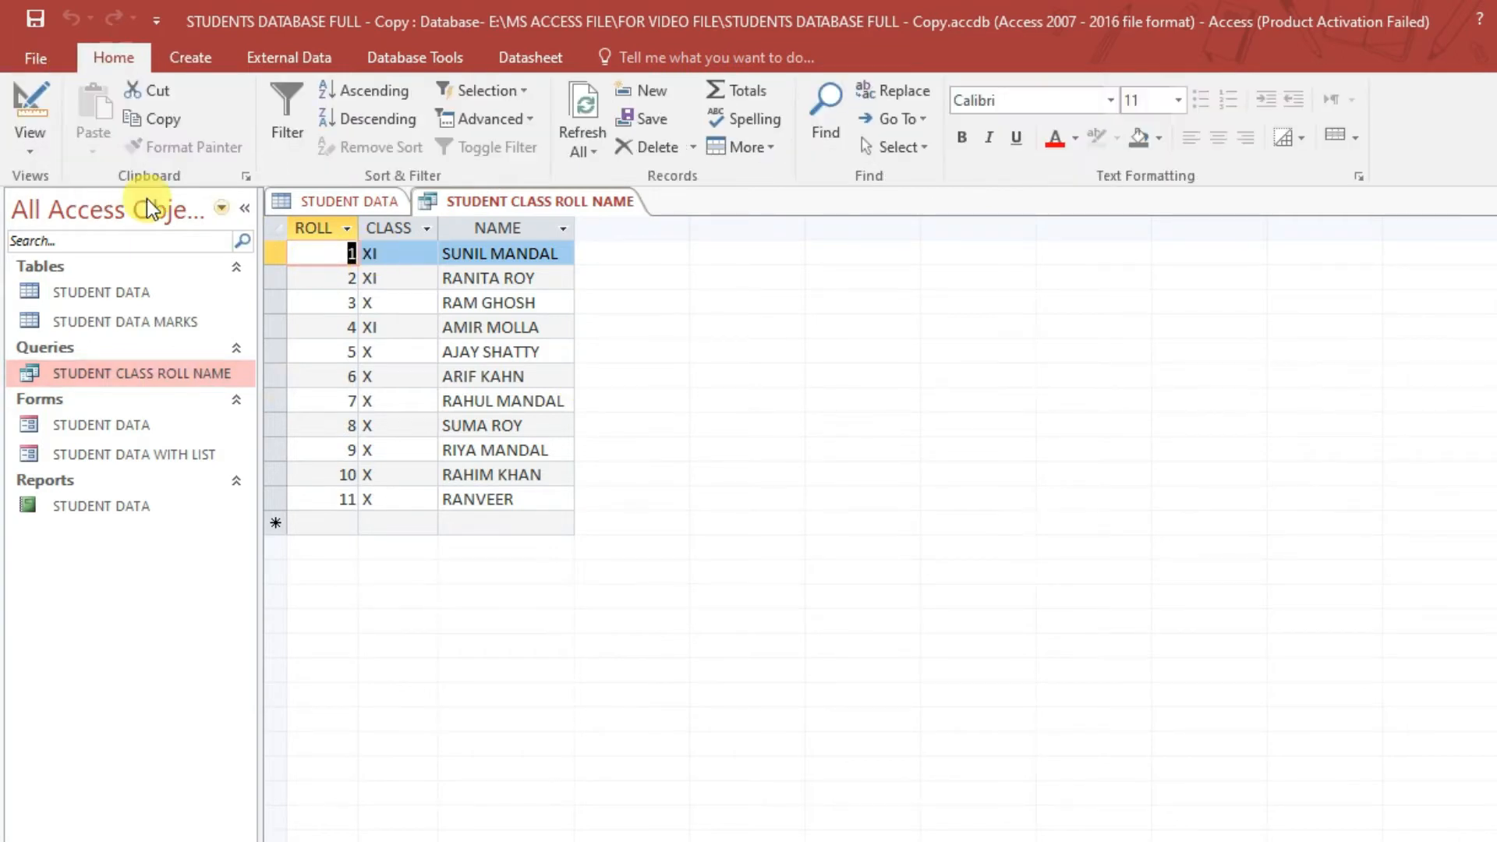
left_click(43, 151)
left_click(67, 301)
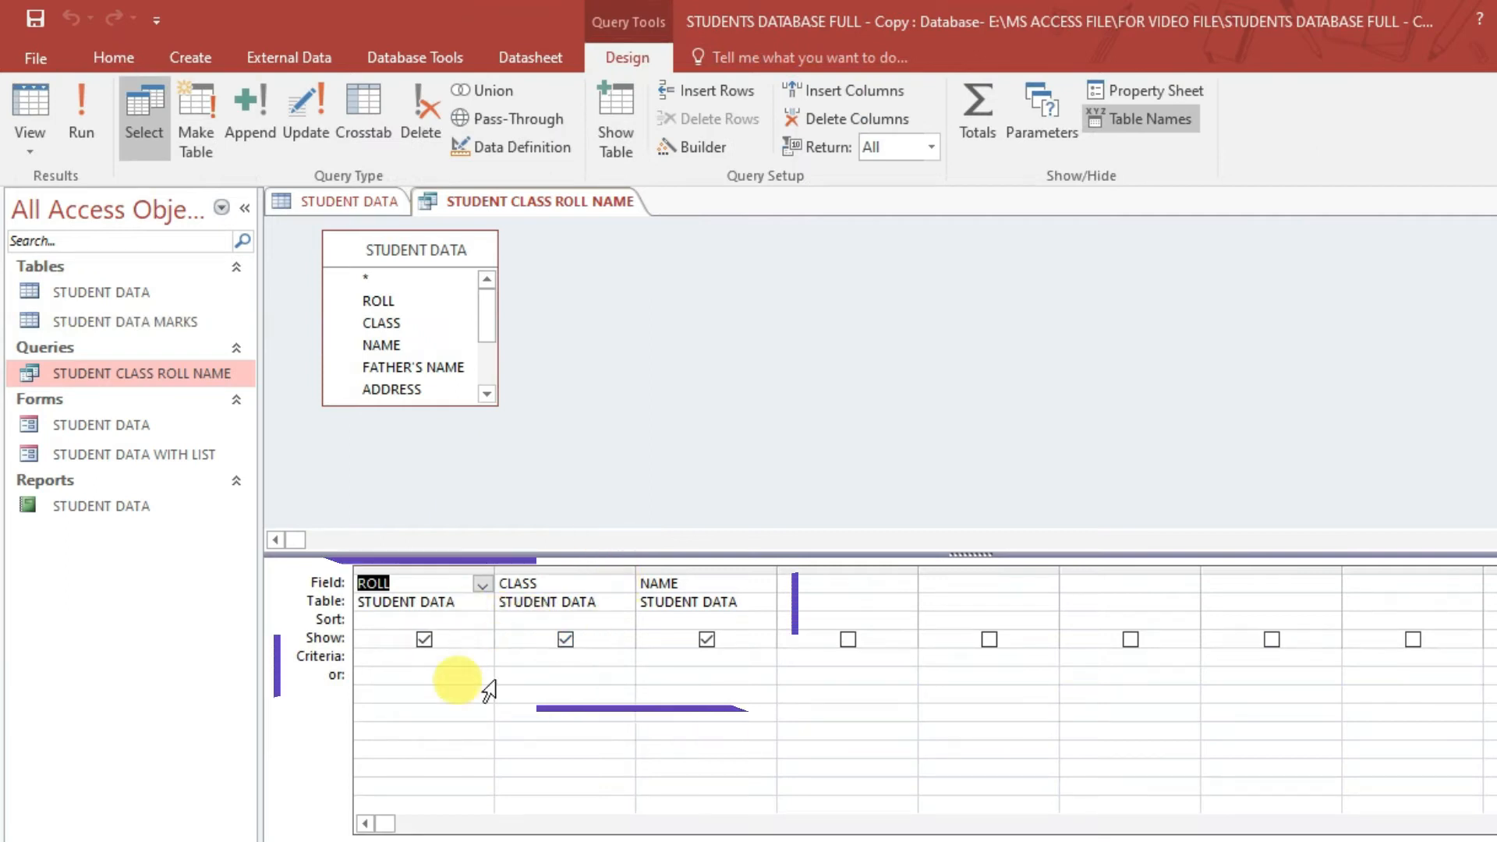
left_click(493, 665)
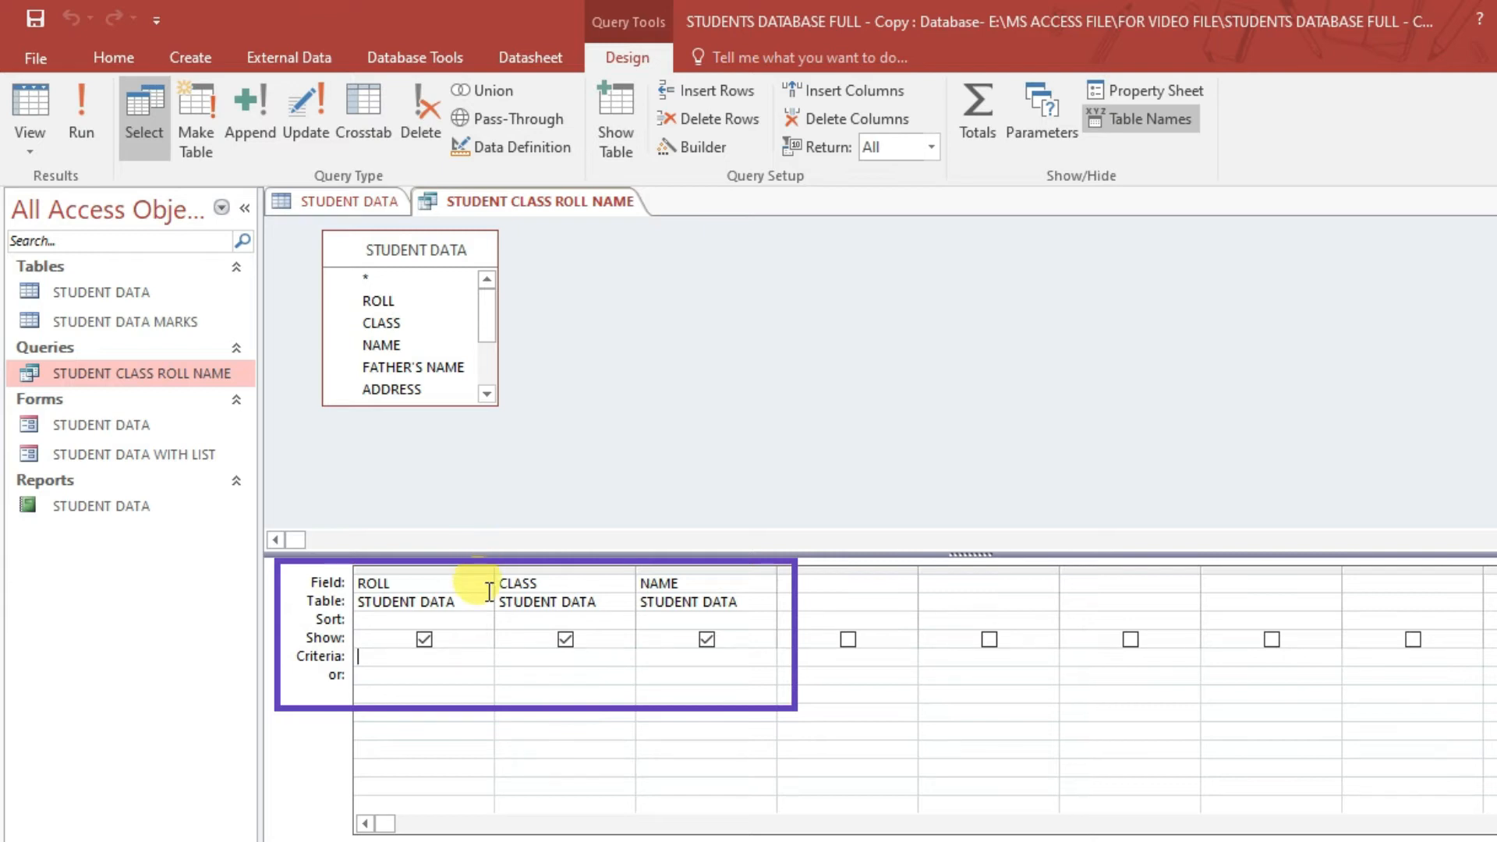
left_click(529, 656)
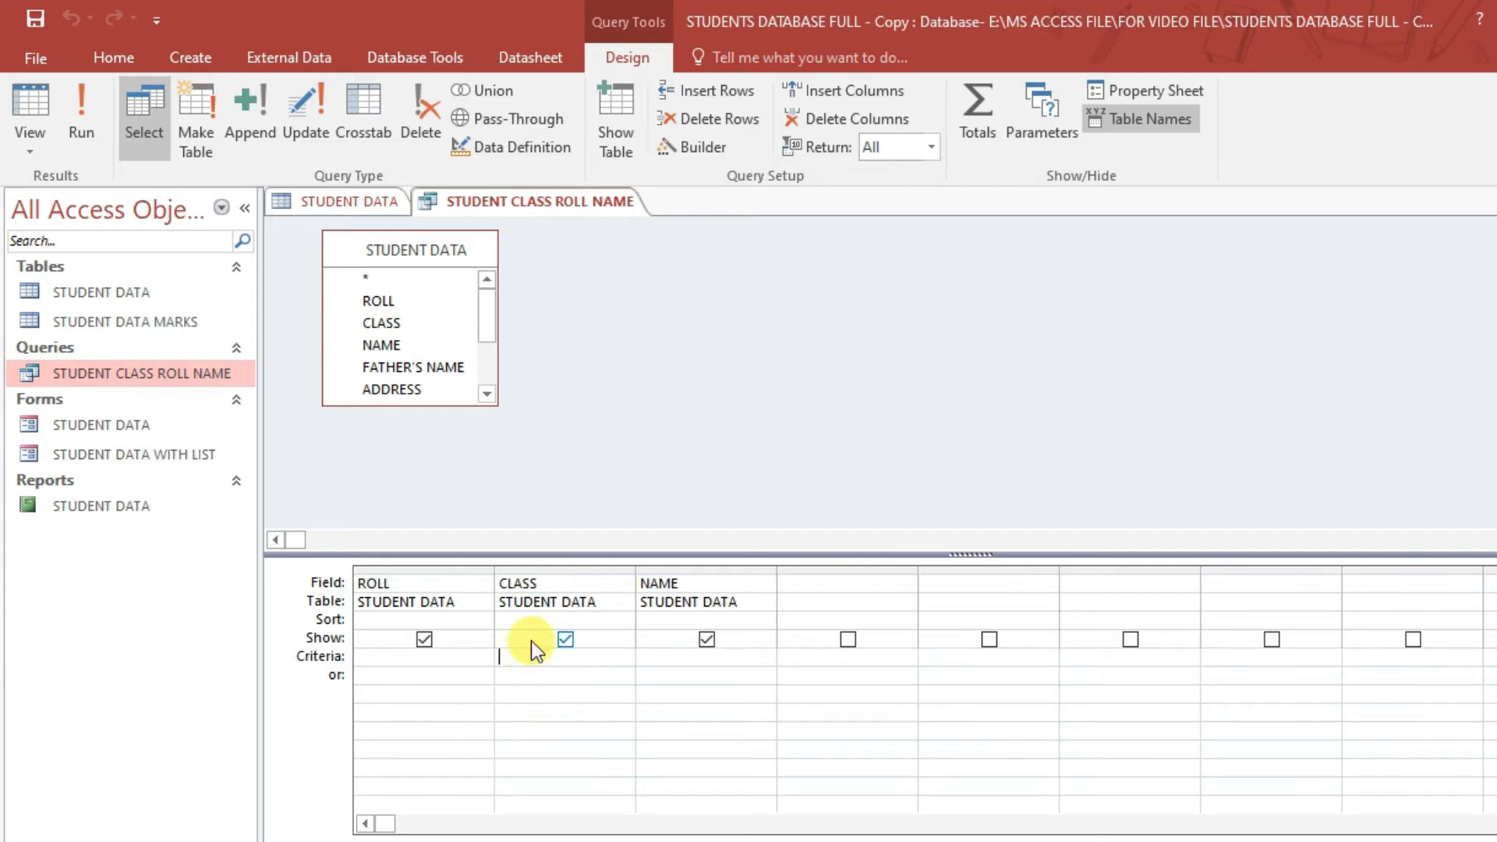
type("x")
key("Down")
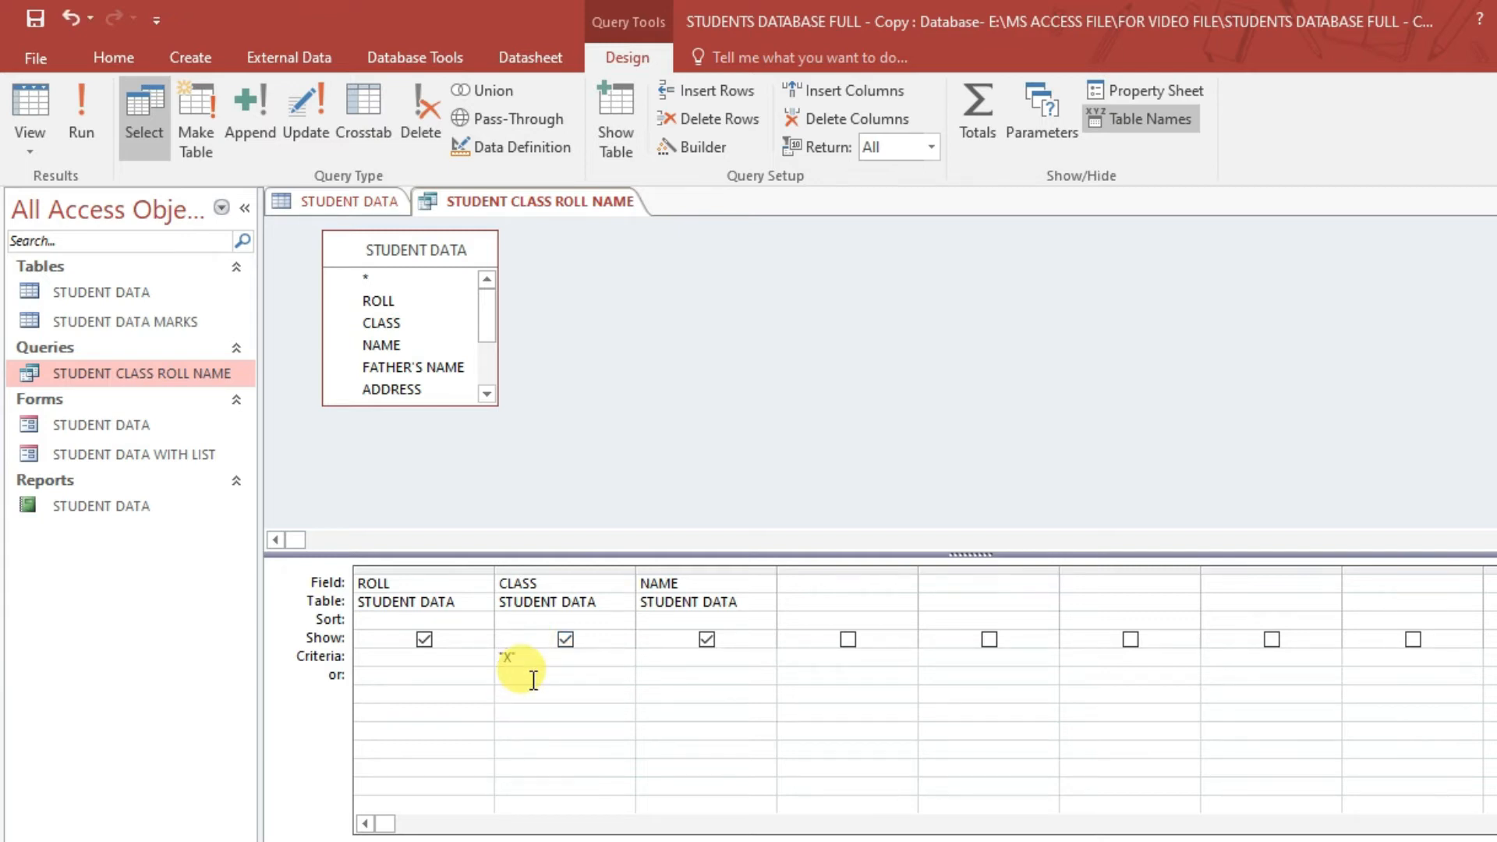
left_click(81, 109)
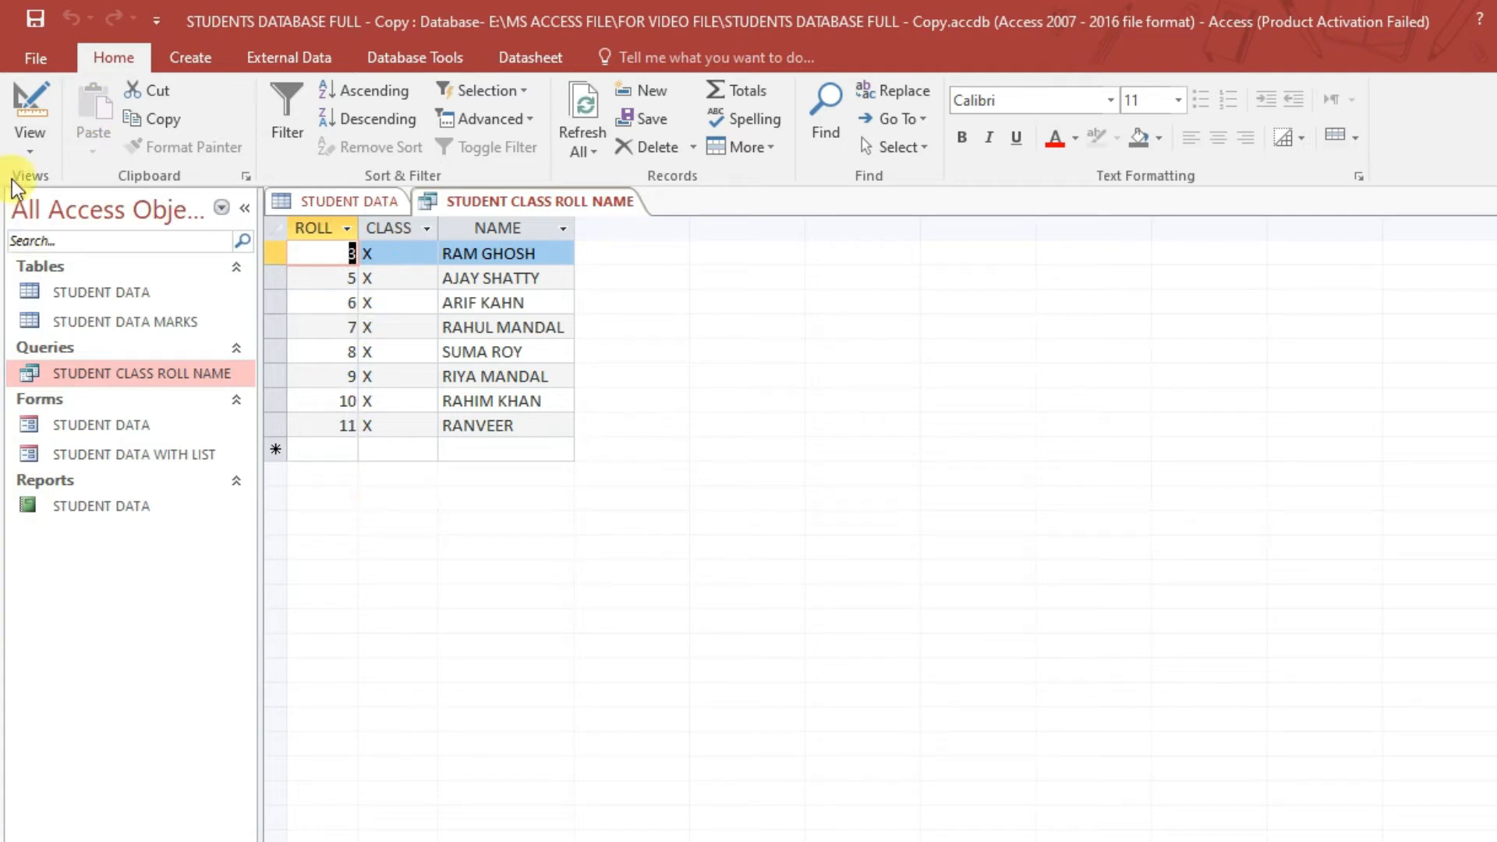
Step: In the query's design, replace the CLASS criterion with the parameter prompt [ENTER CLASS]
left_click(30, 144)
left_click(78, 294)
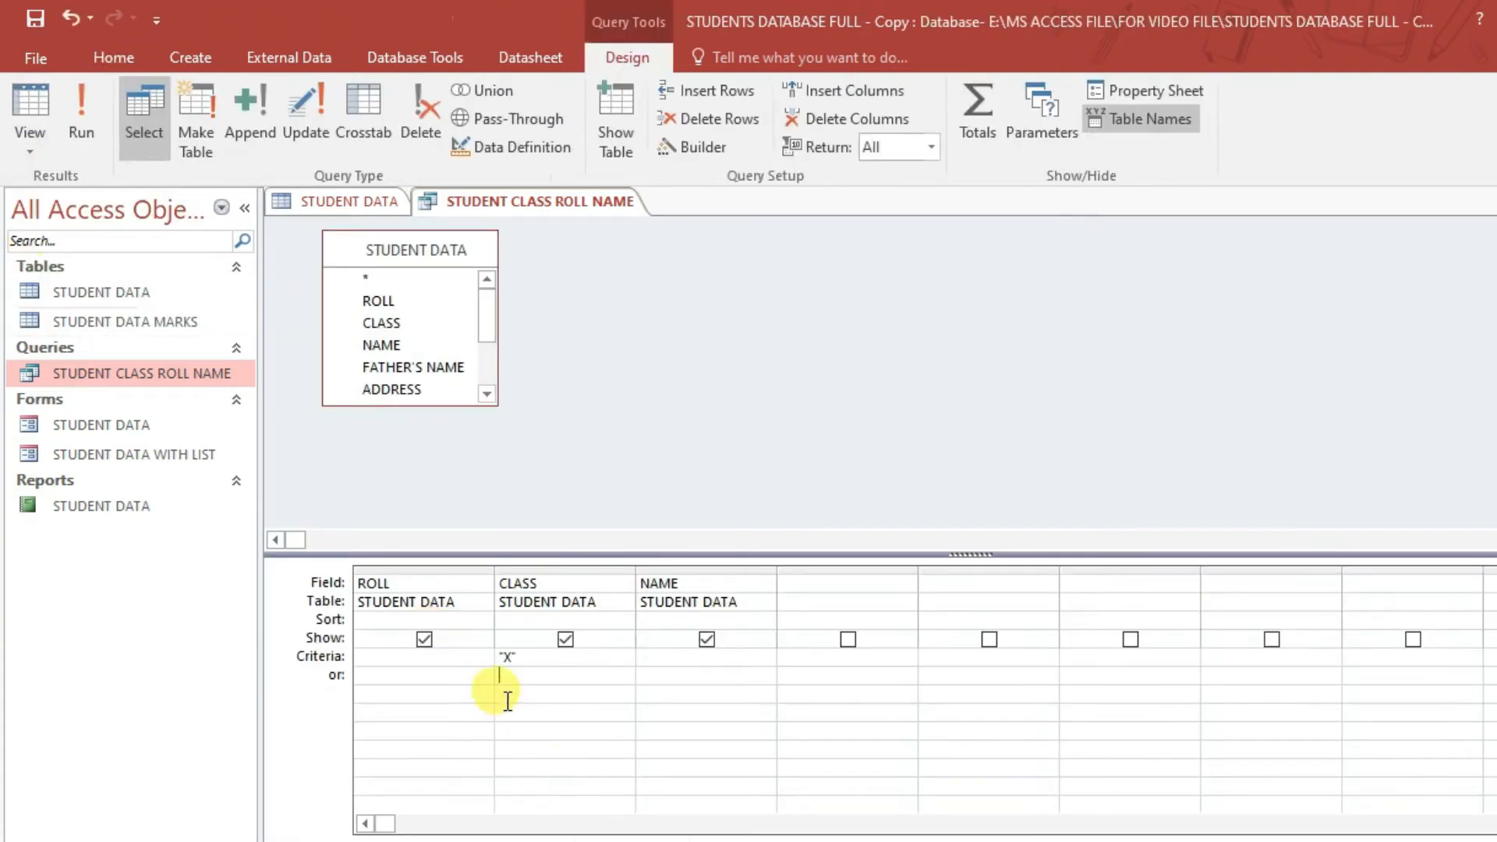
left_click(535, 659)
key("BackSpace")
key("BackSpace")
key("BackSpace")
type("[ENTER")
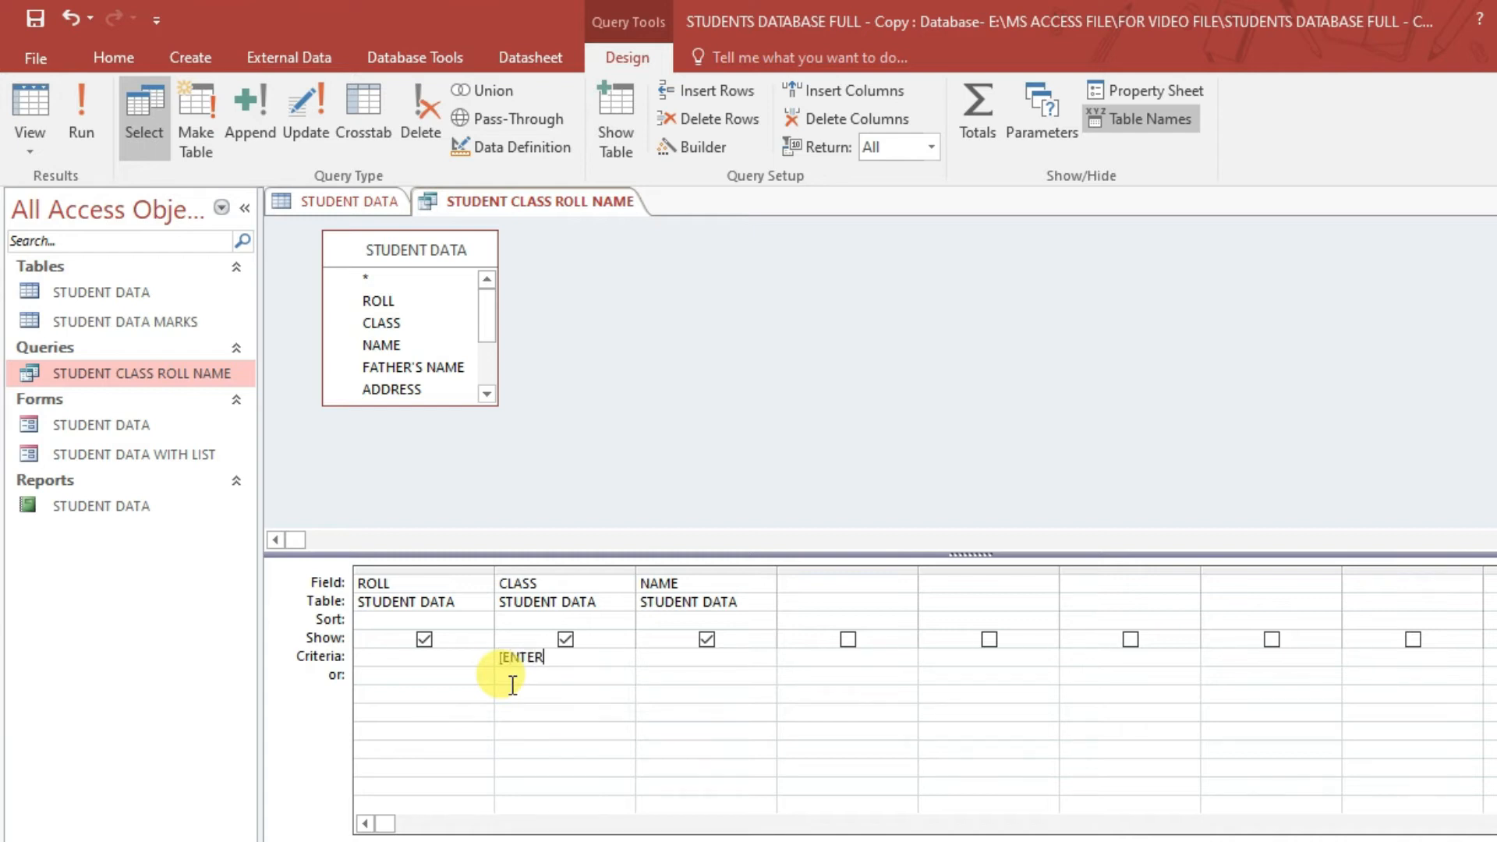
type(" CLASS]")
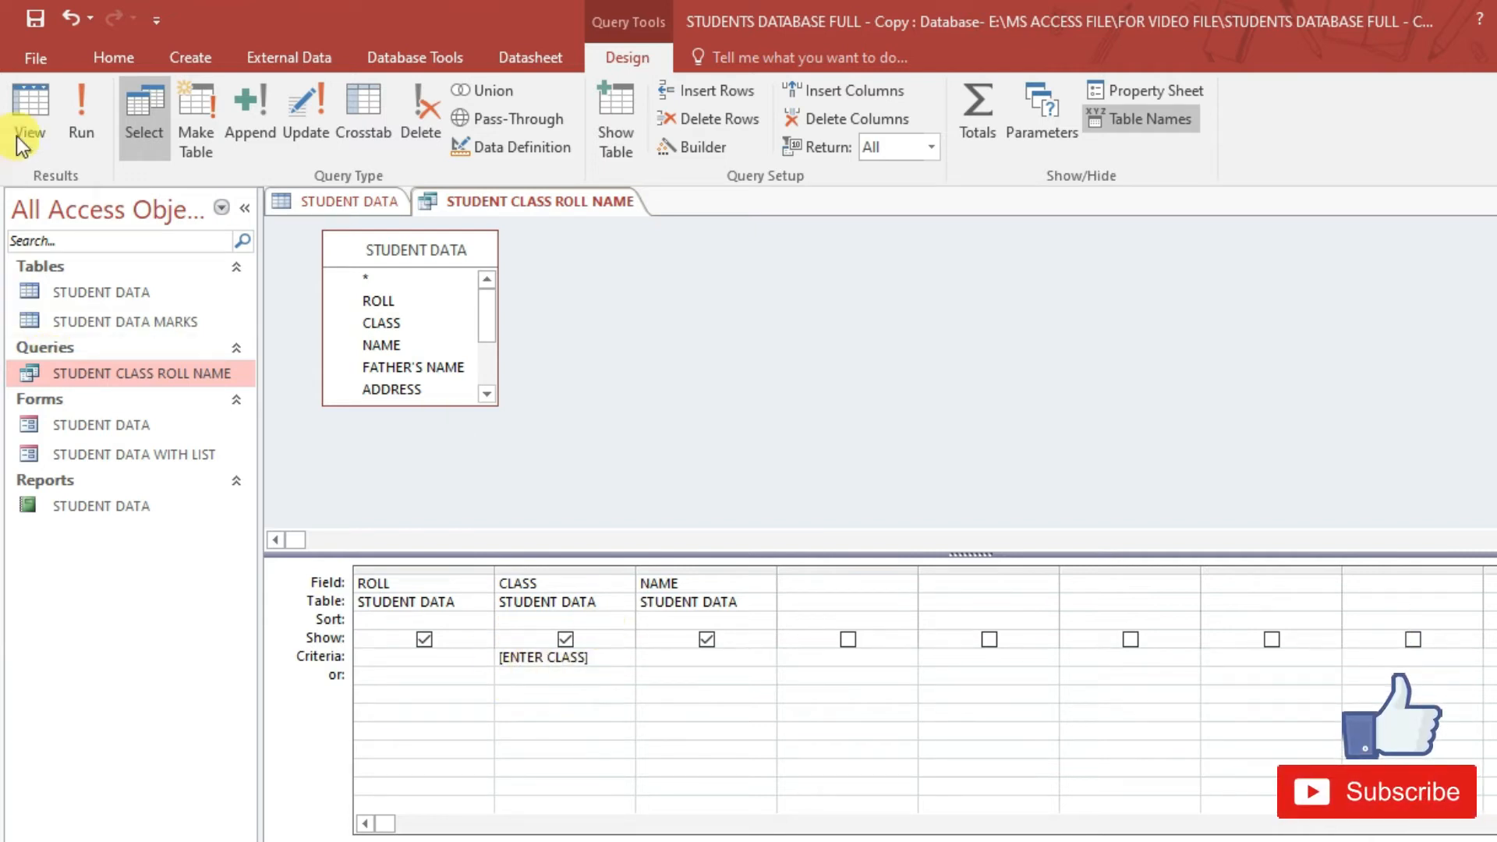
Step: Run the parameter query with X as the class value
left_click(81, 119)
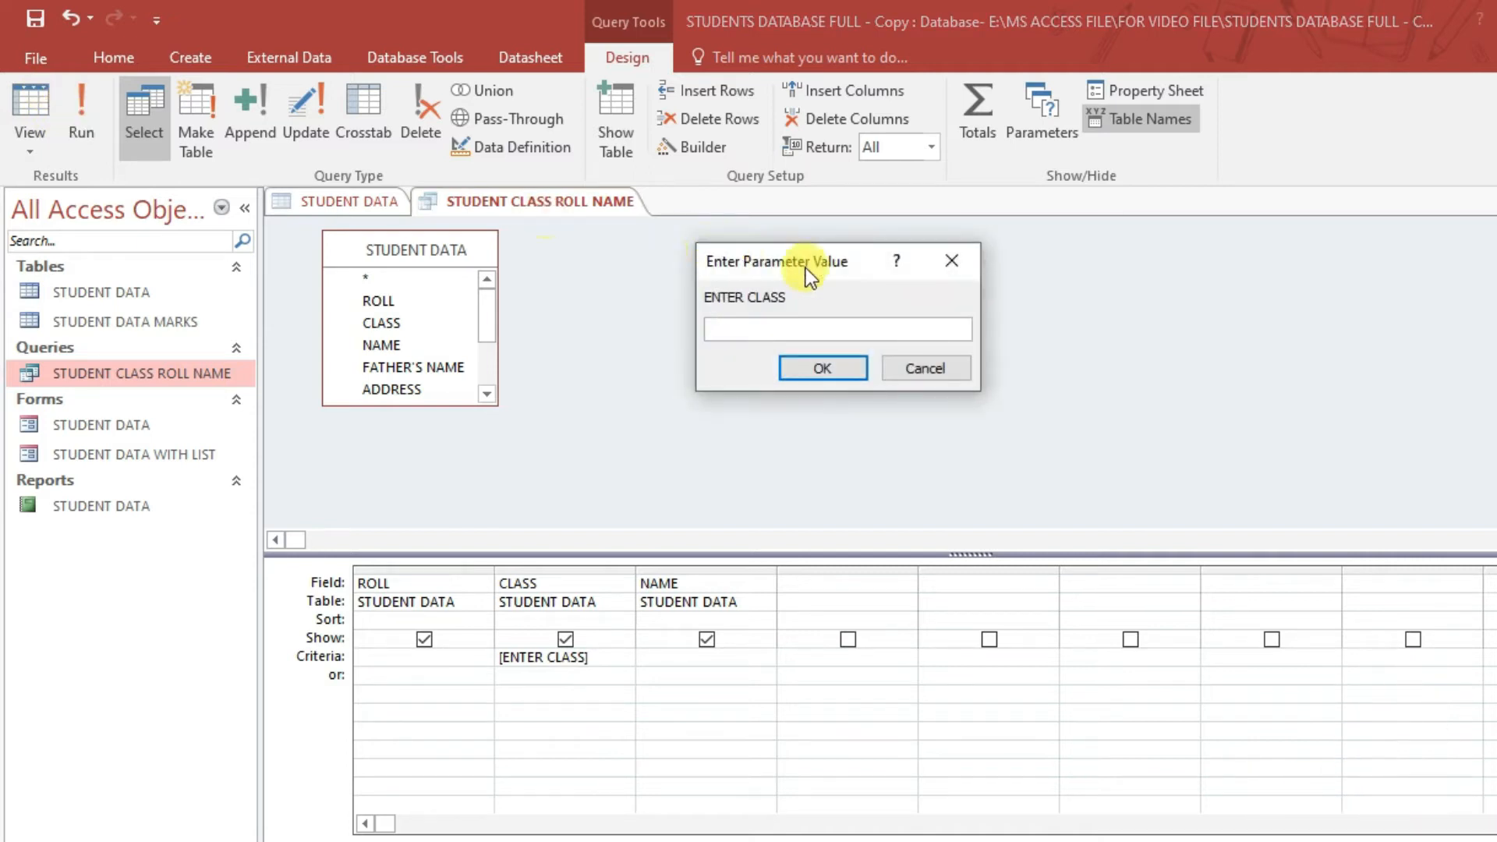
left_click_drag(806, 268, 772, 312)
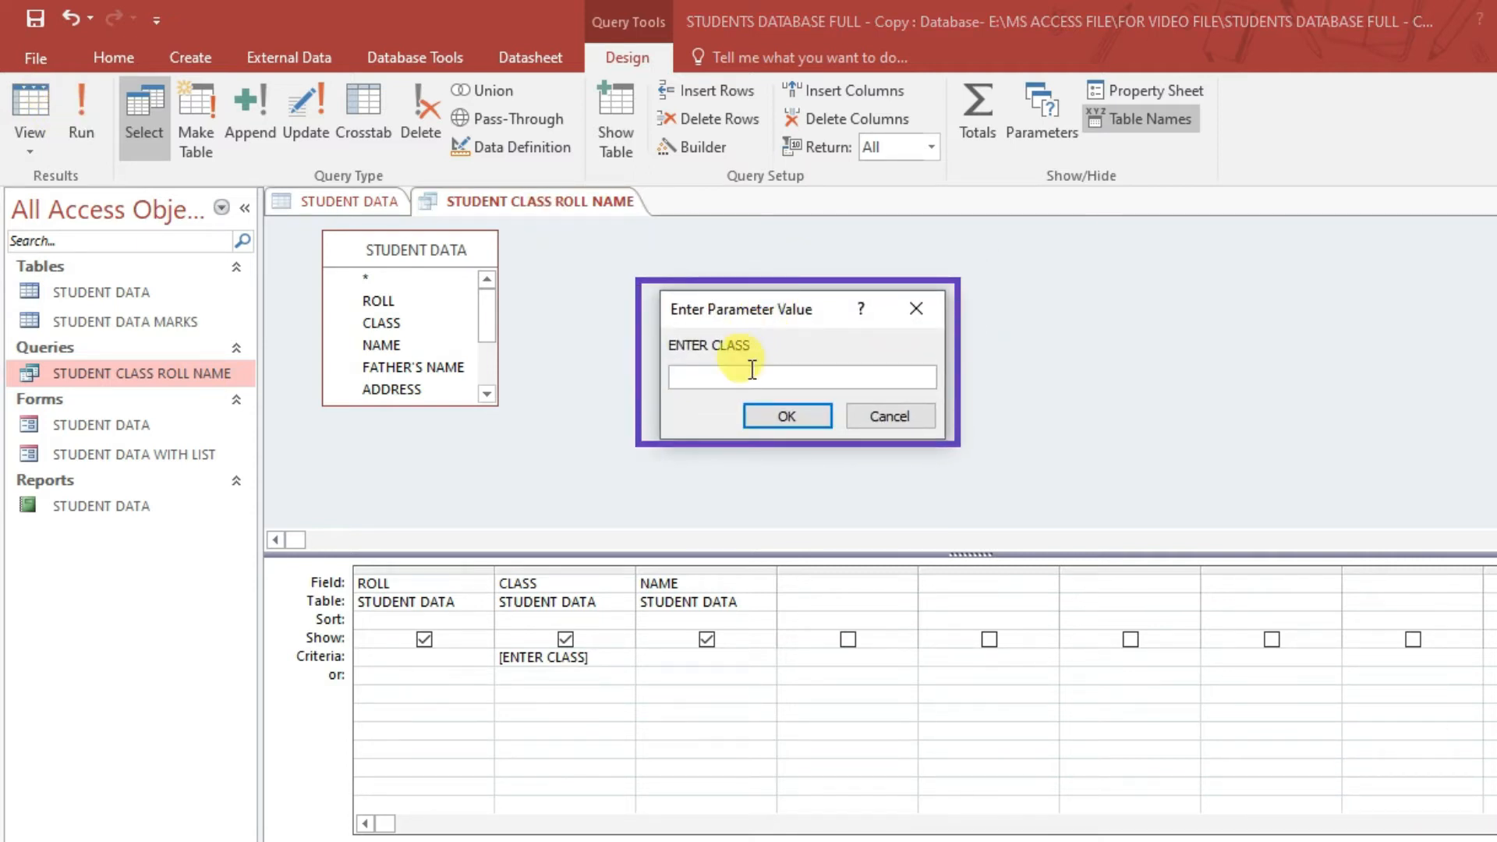
type("X")
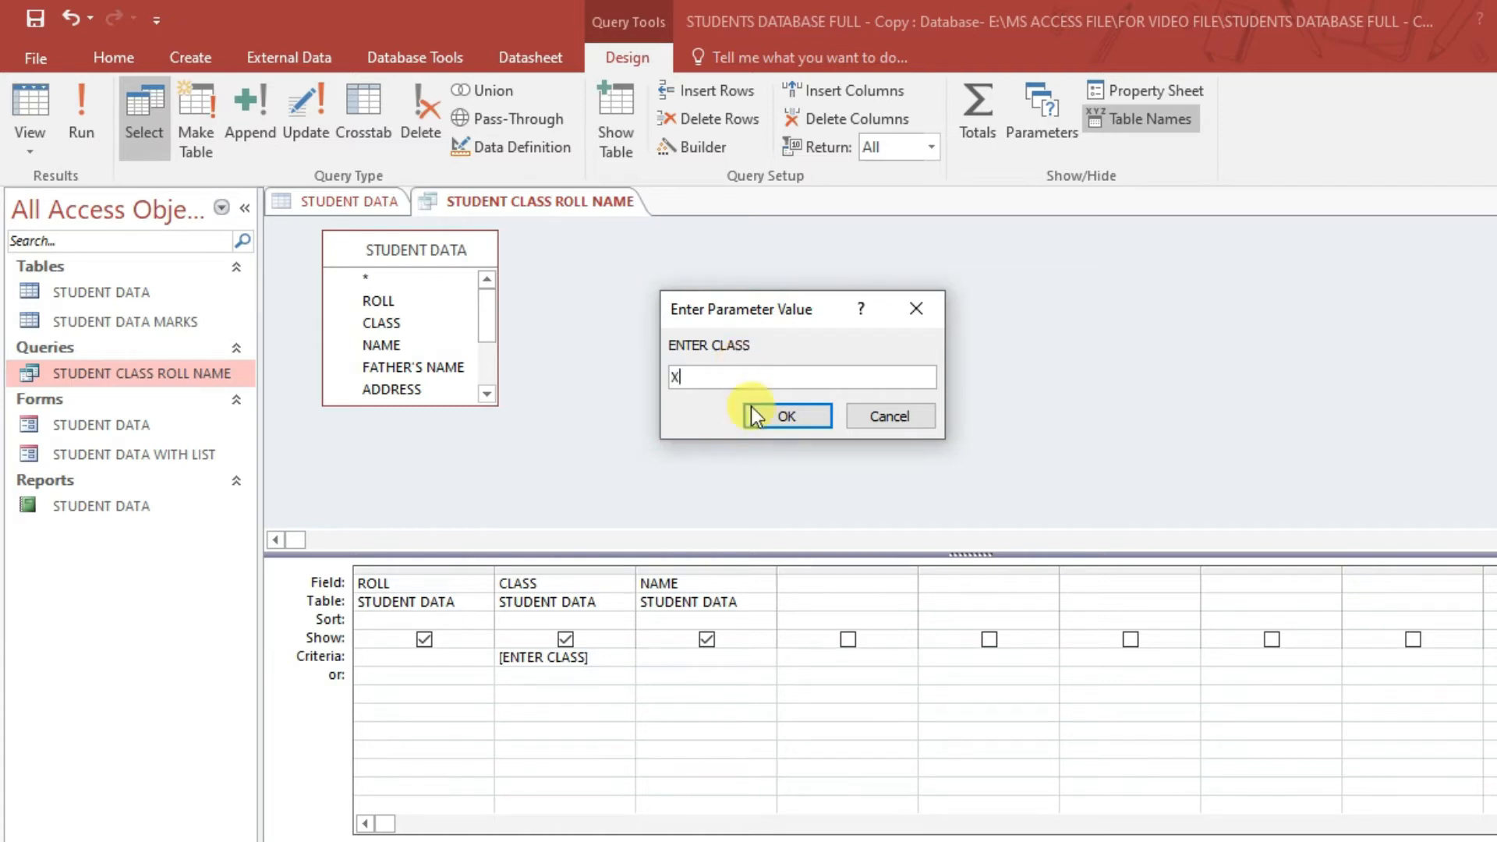
left_click(785, 416)
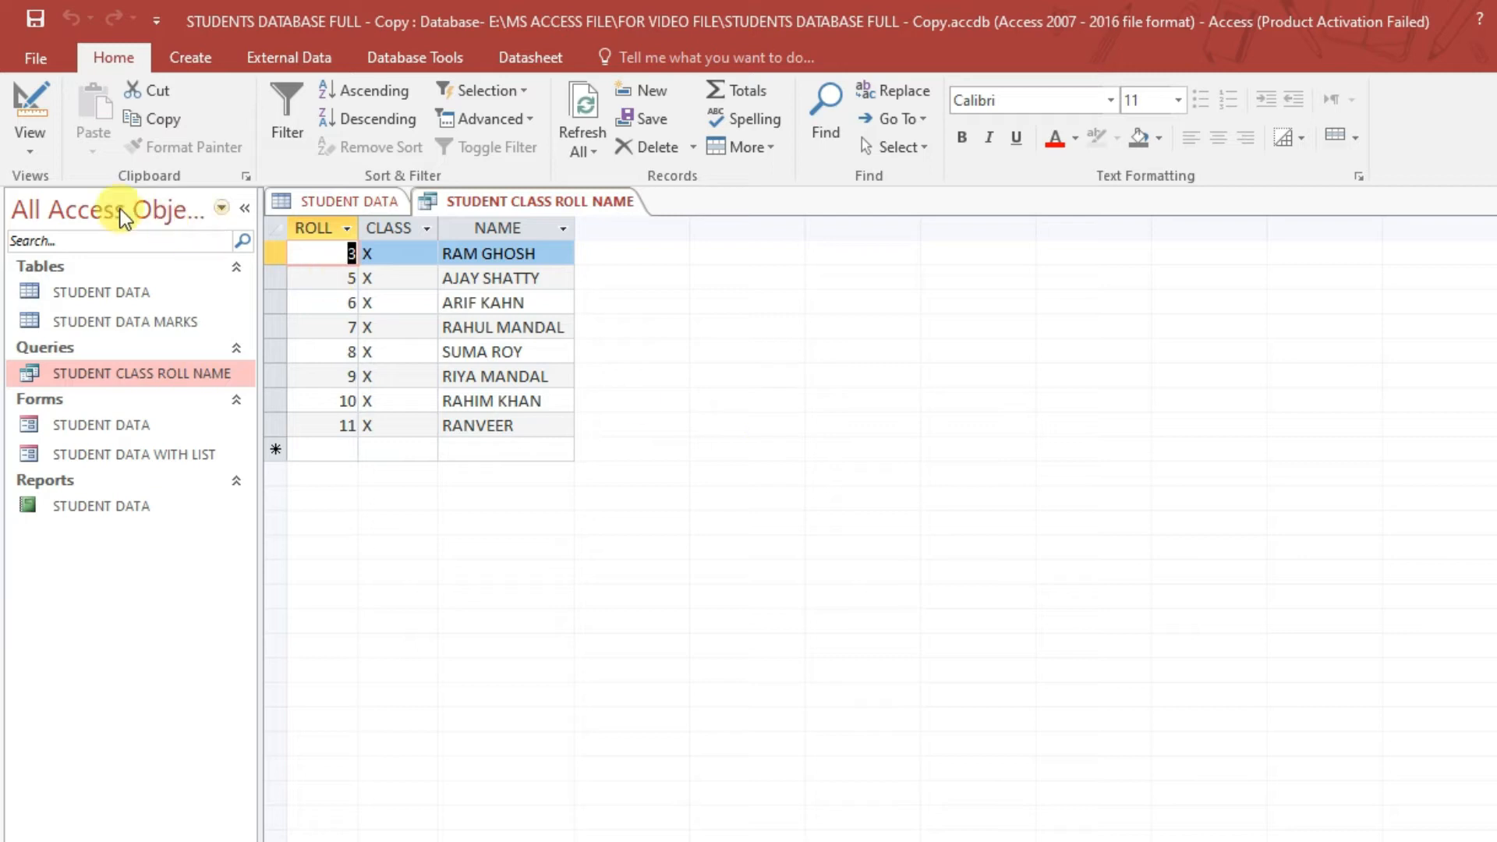
Step: Return to the query's design and rerun it with XII as the class value
left_click(12, 156)
left_click(85, 298)
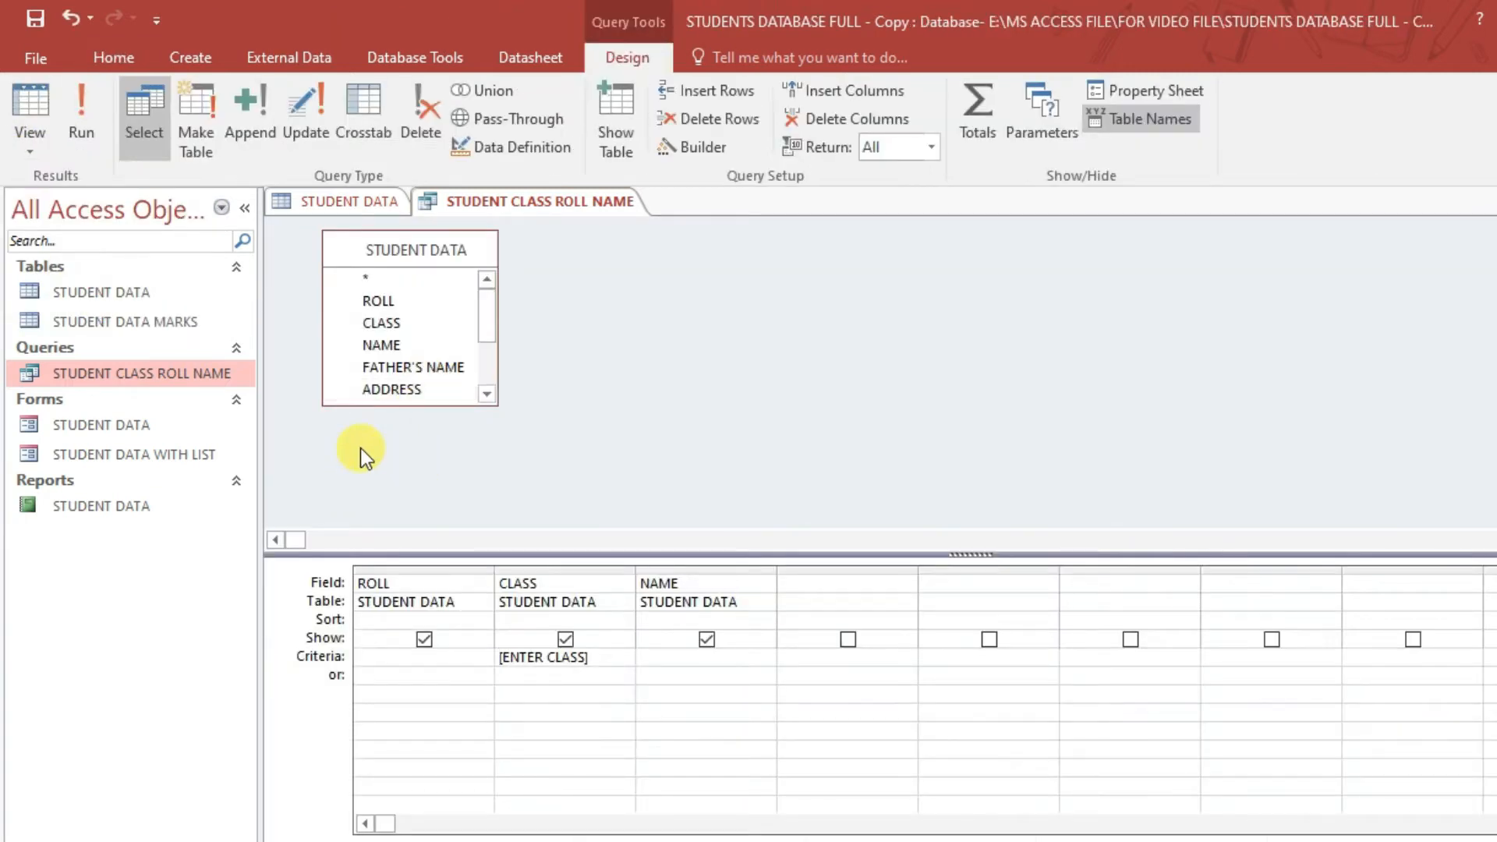
left_click(87, 102)
type("XII")
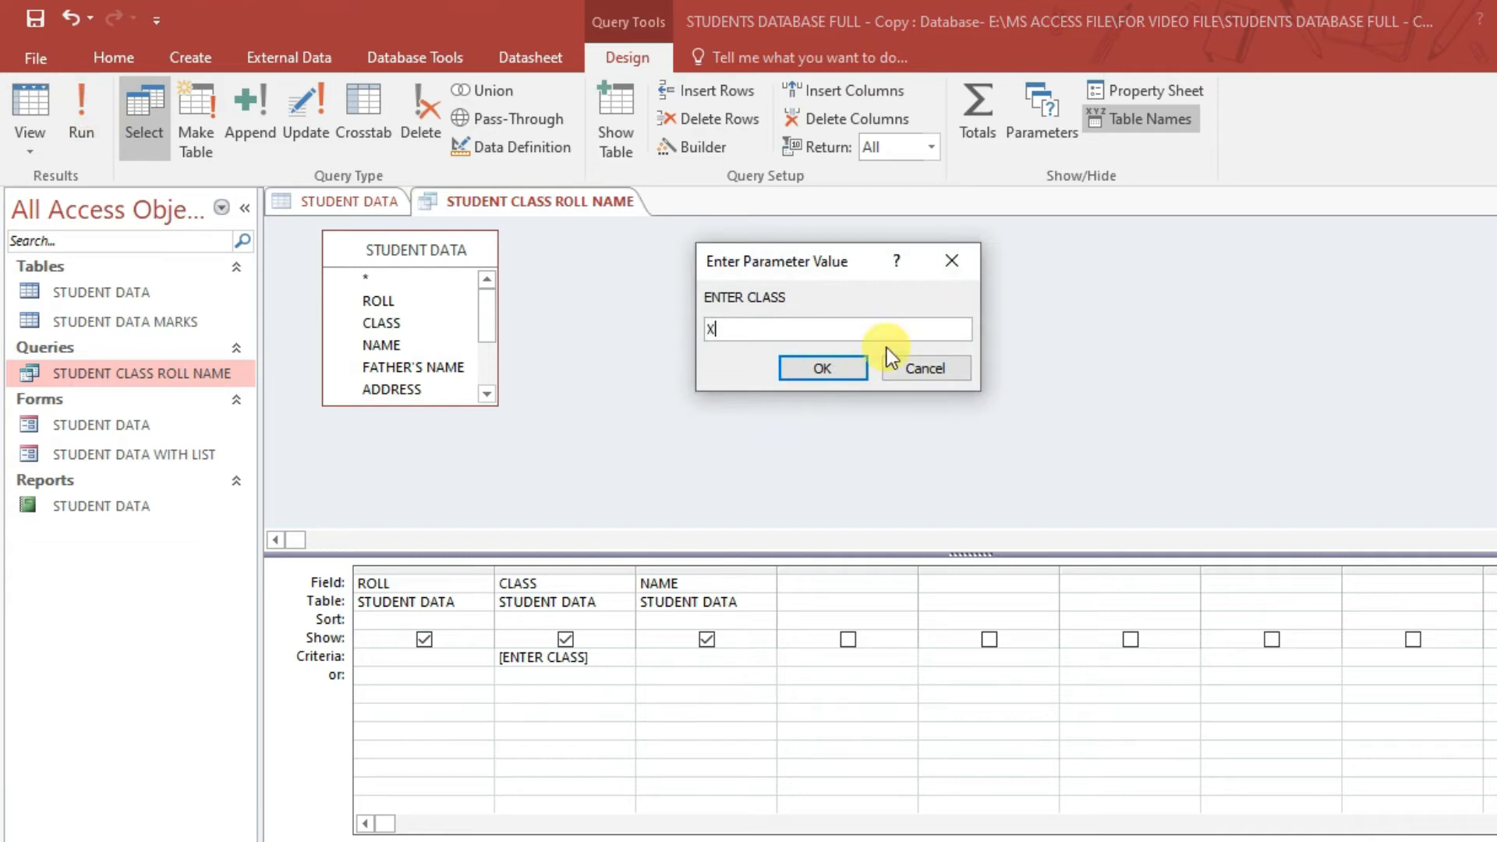
left_click(825, 382)
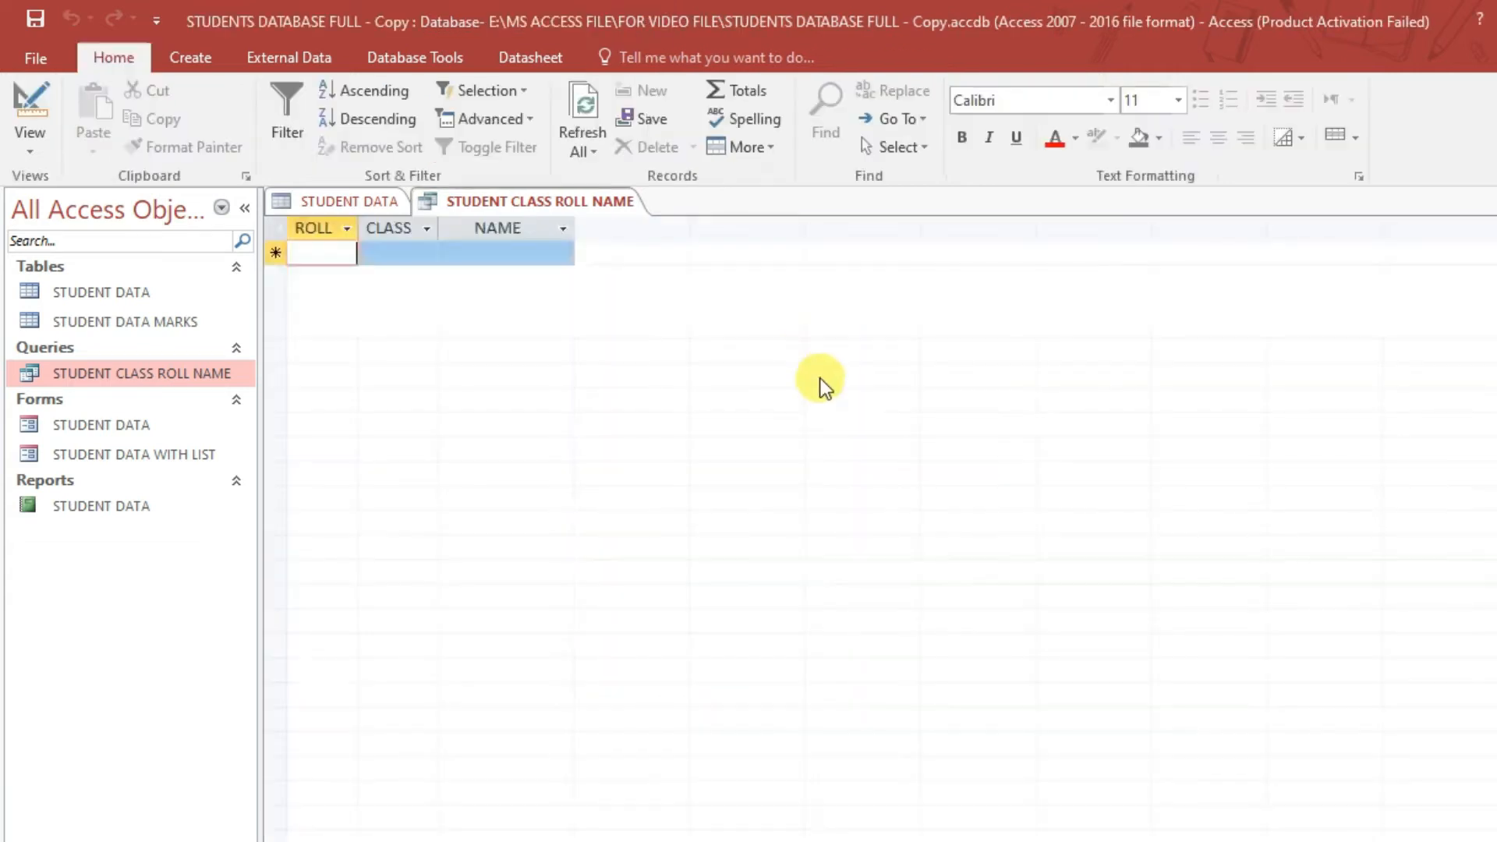
Step: Rerun the query from its design with XI as the class value, then save and close the query
left_click(30, 148)
left_click(66, 297)
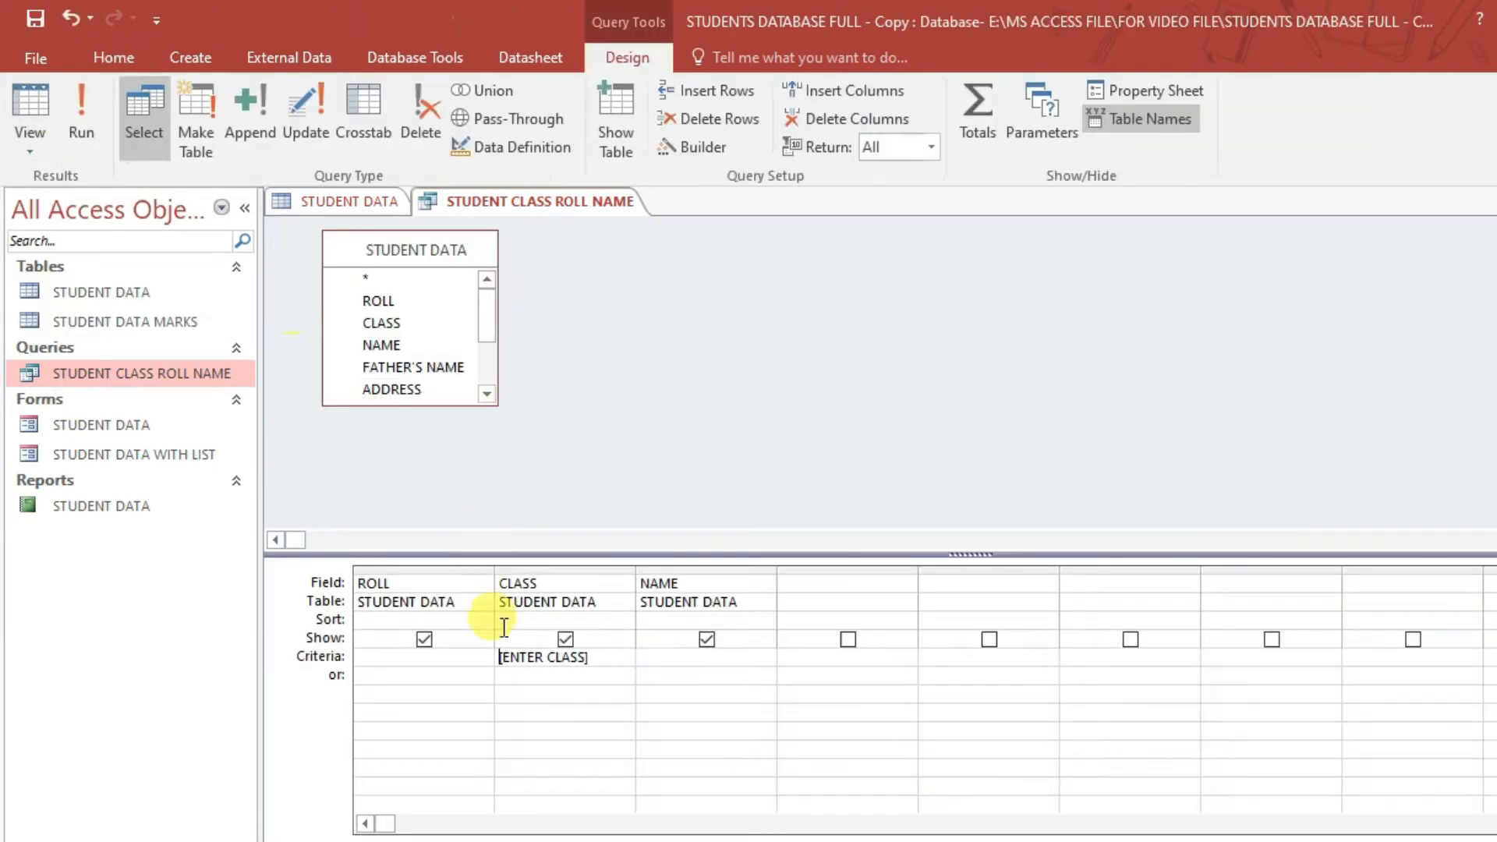
left_click(94, 107)
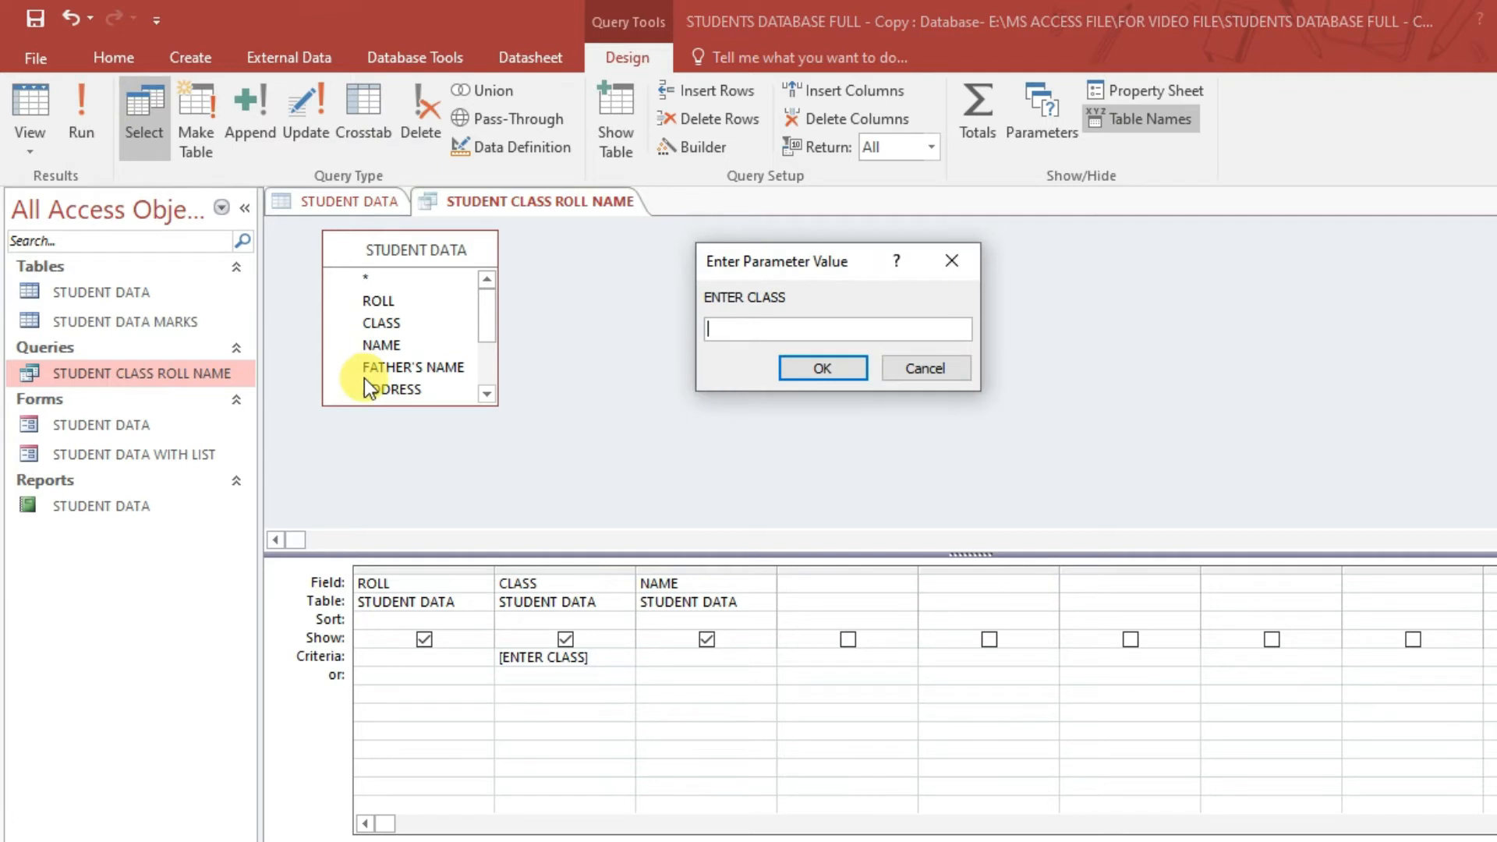
type("XI")
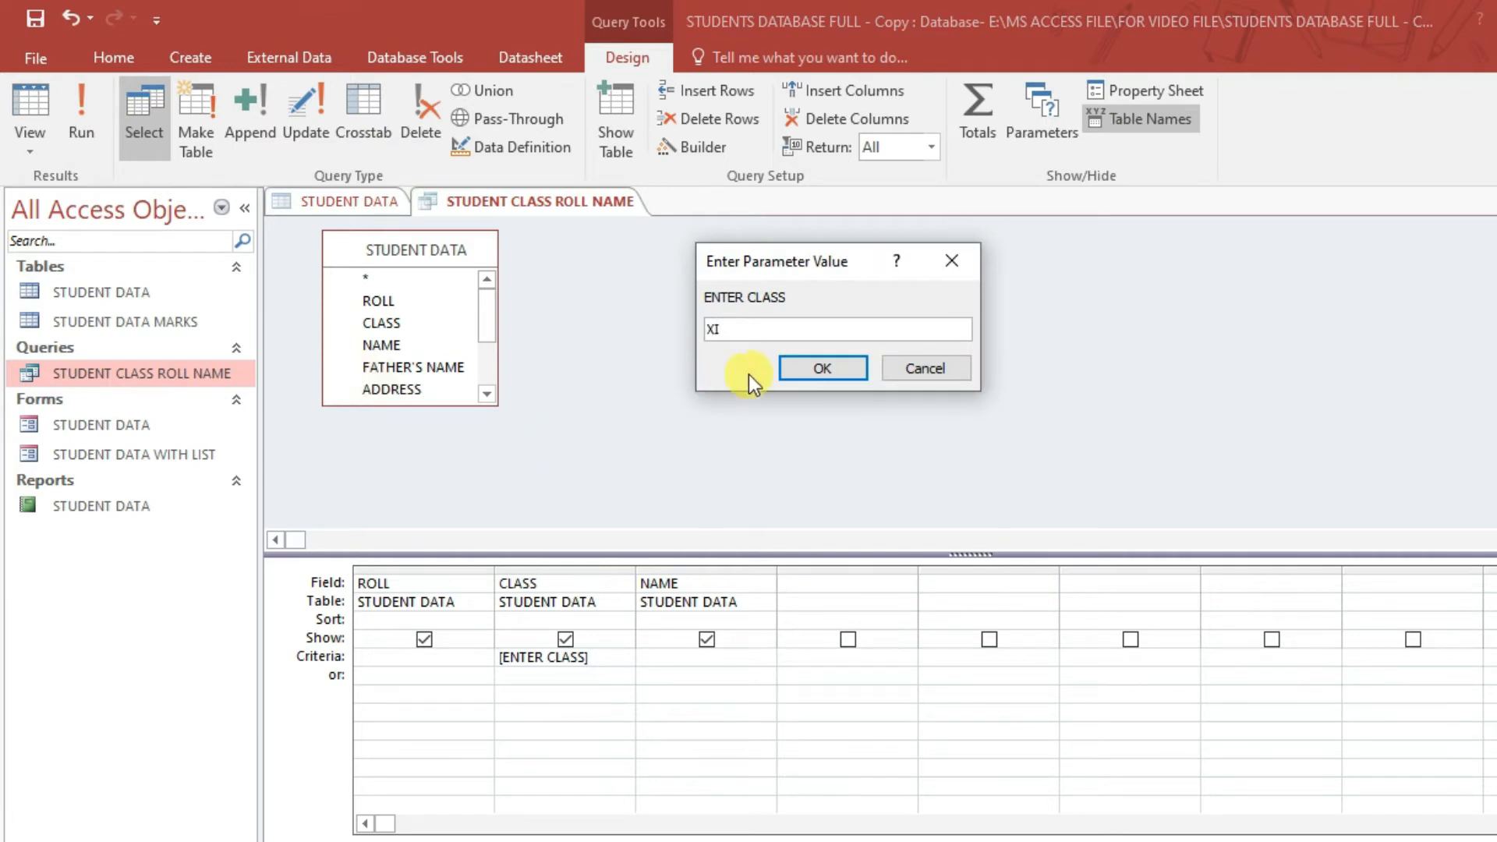
left_click(819, 361)
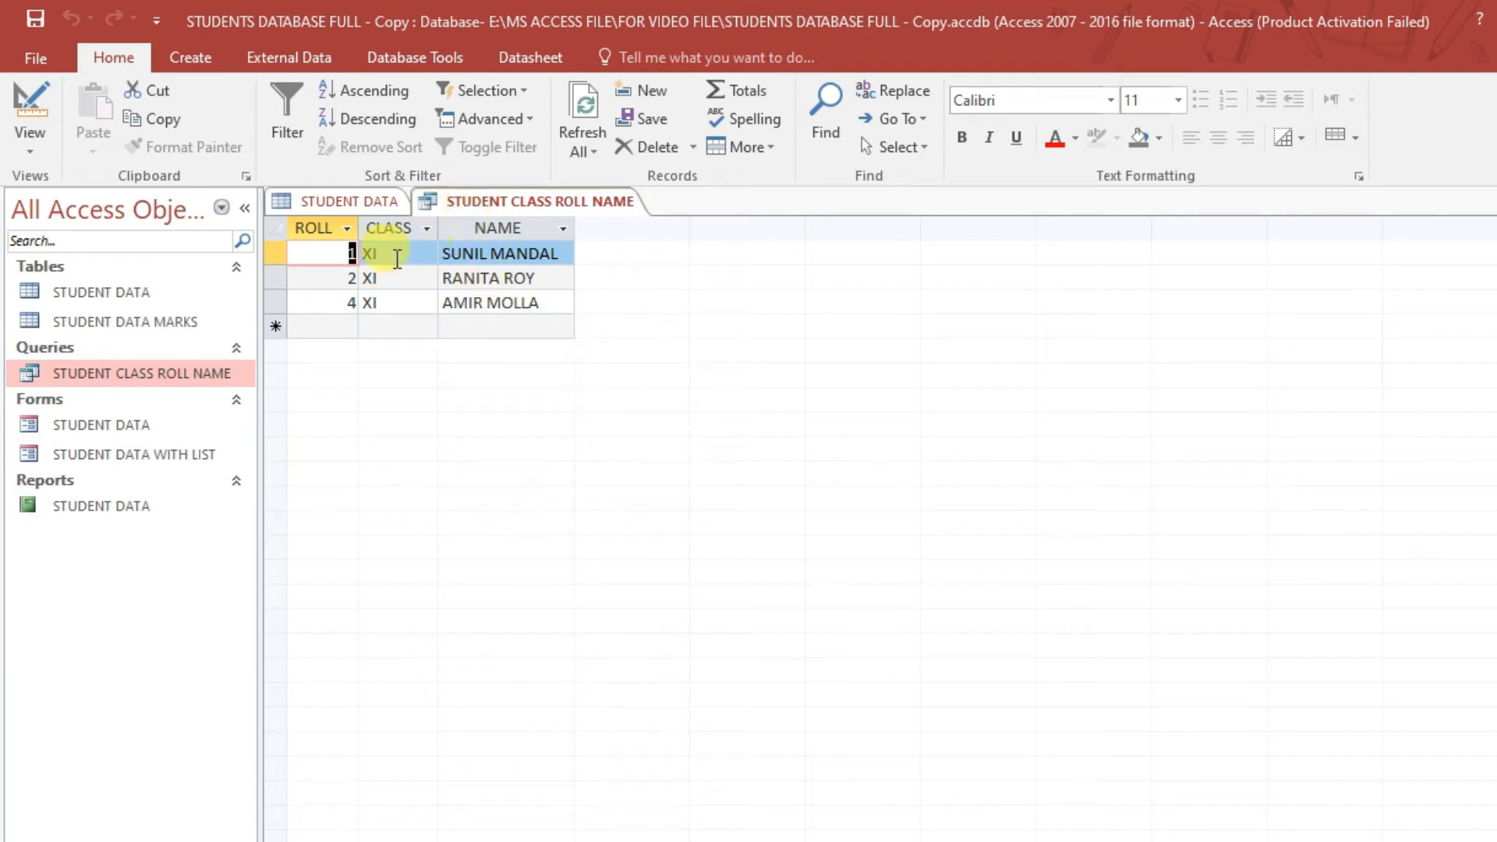
right_click(515, 201)
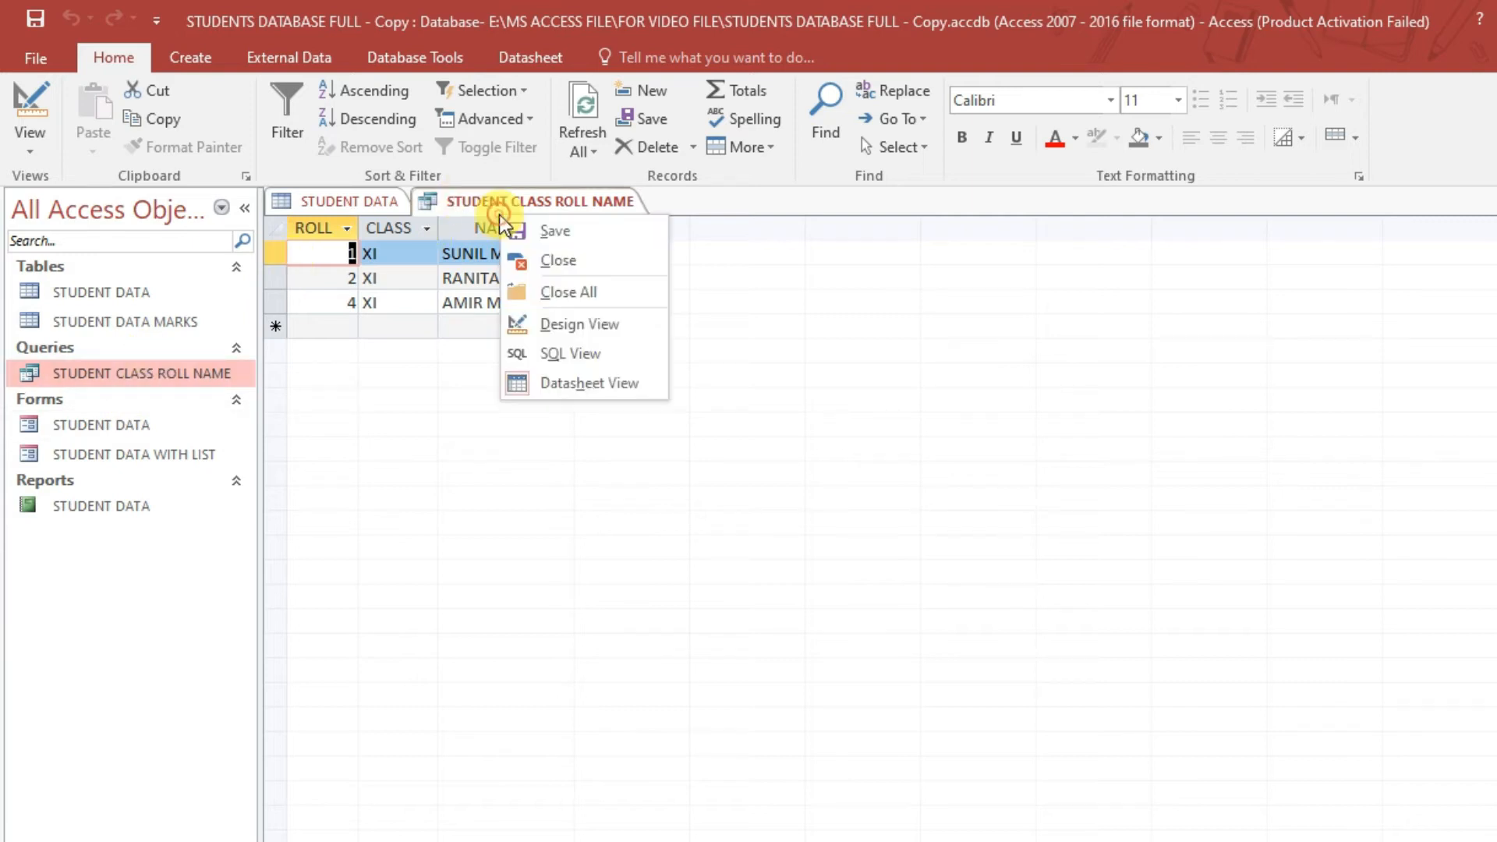
key("Escape")
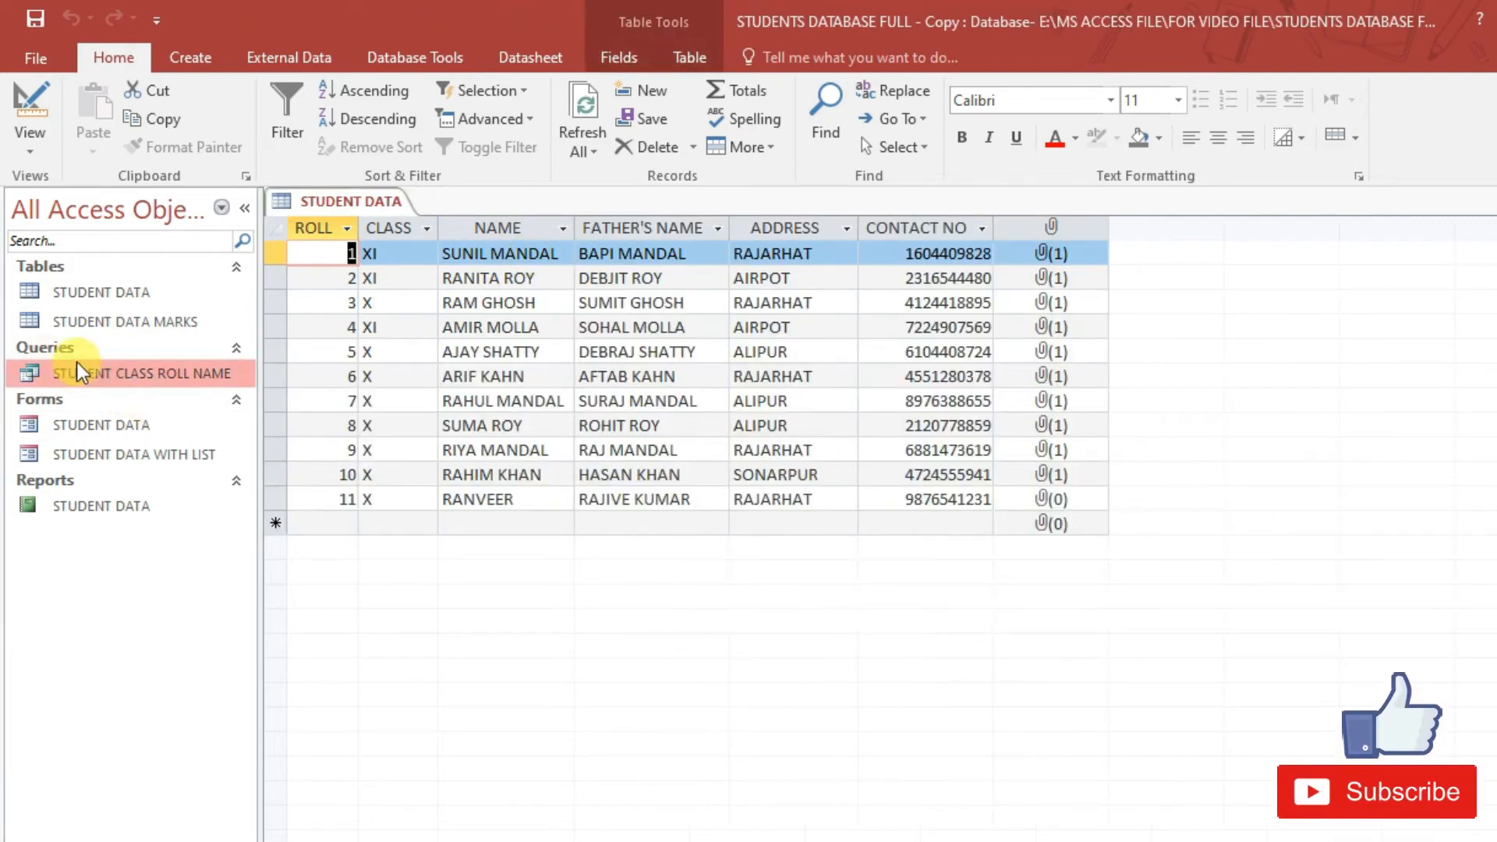
Step: Open the STUDENT CLASS ROLL NAME query for class X, view its records and close it
double_click(107, 373)
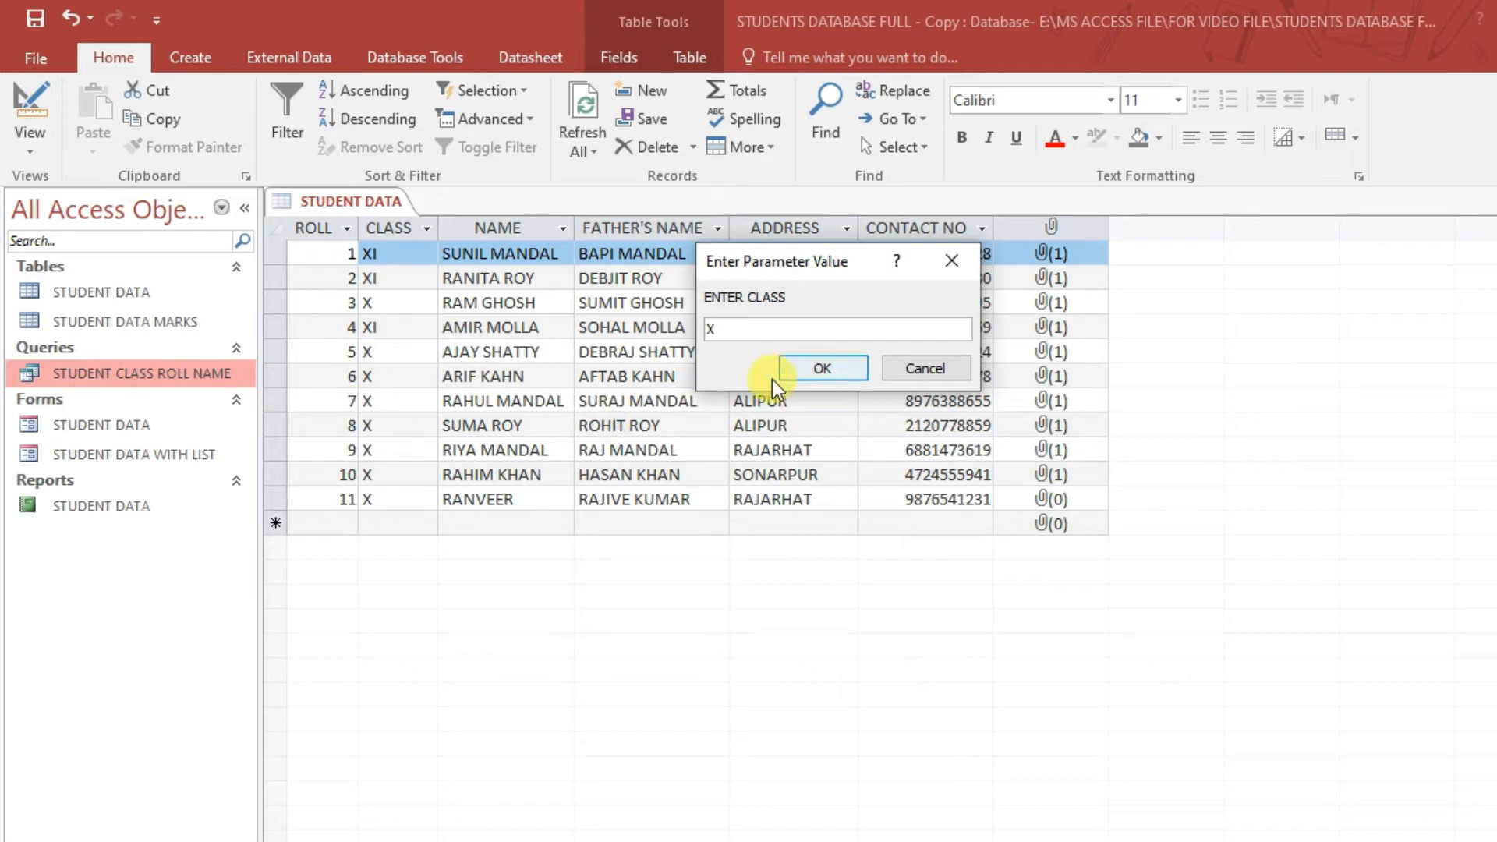
left_click(846, 369)
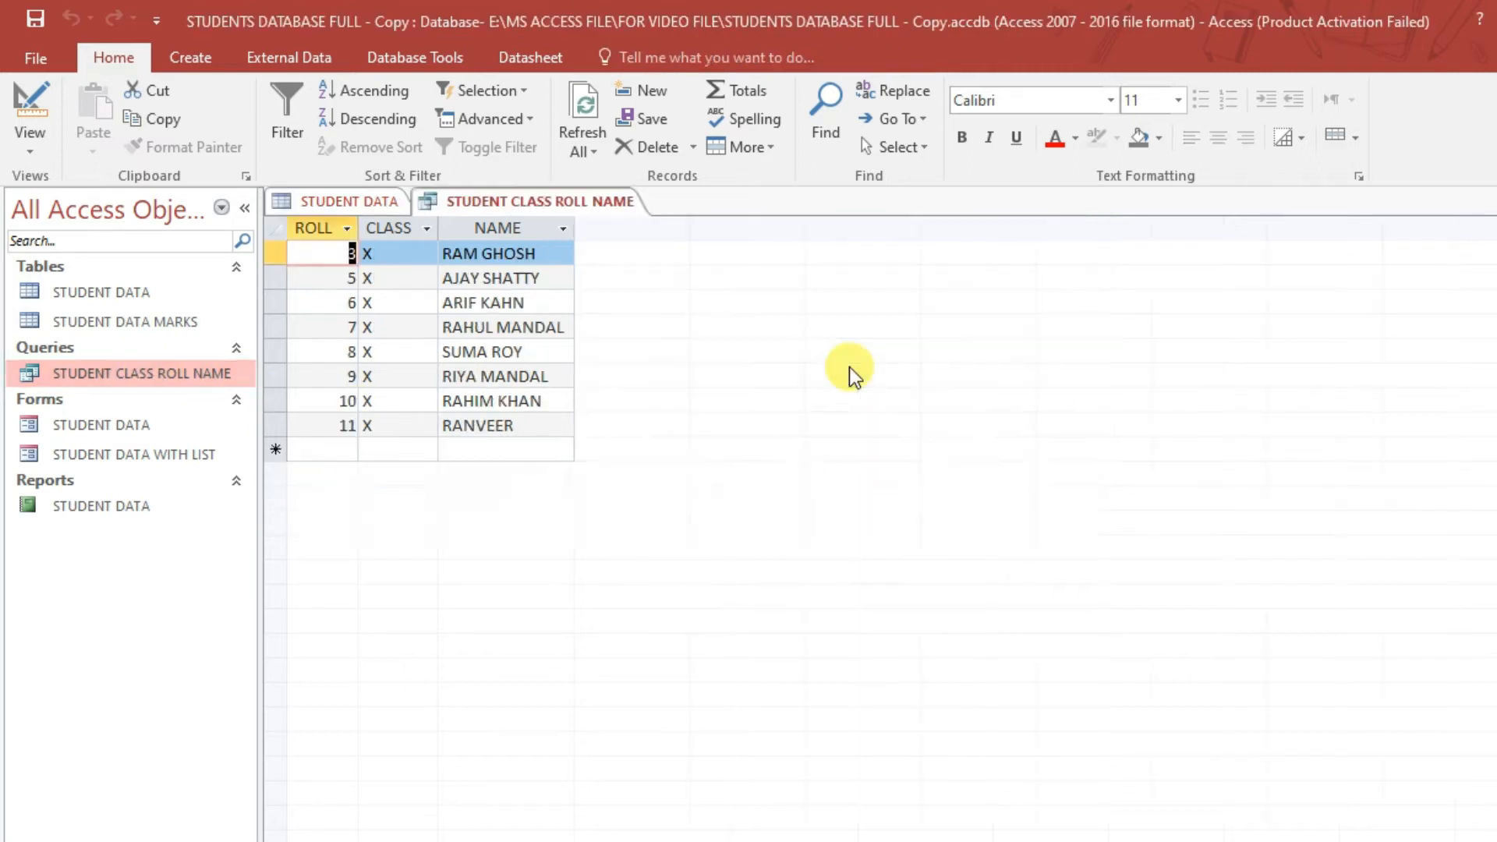
right_click(601, 200)
left_click(635, 244)
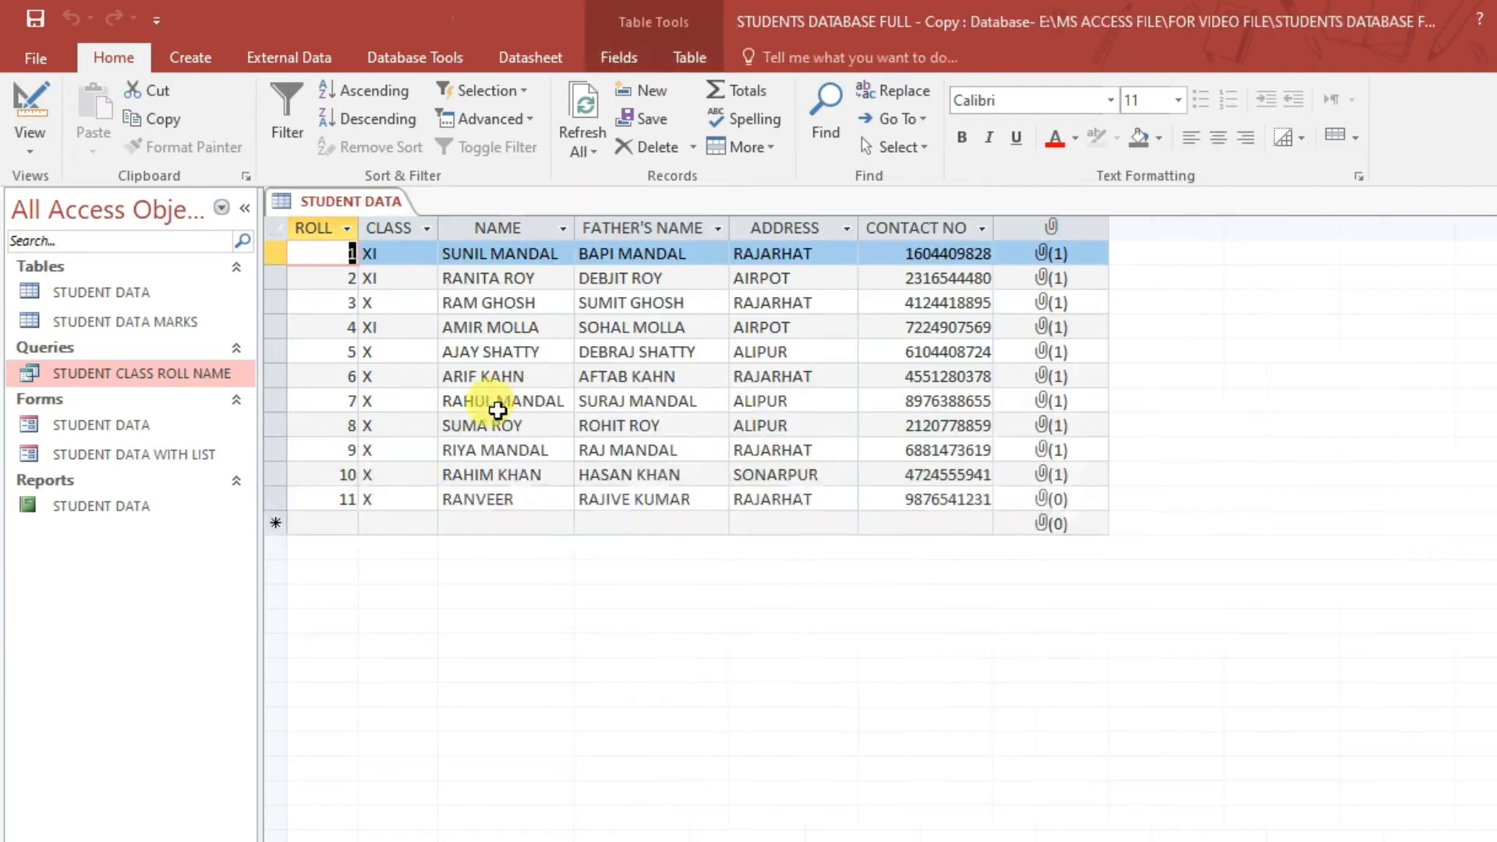
Step: Open the STUDENT CLASS ROLL NAME query for class XI, view its records and close it
double_click(136, 368)
type("XI")
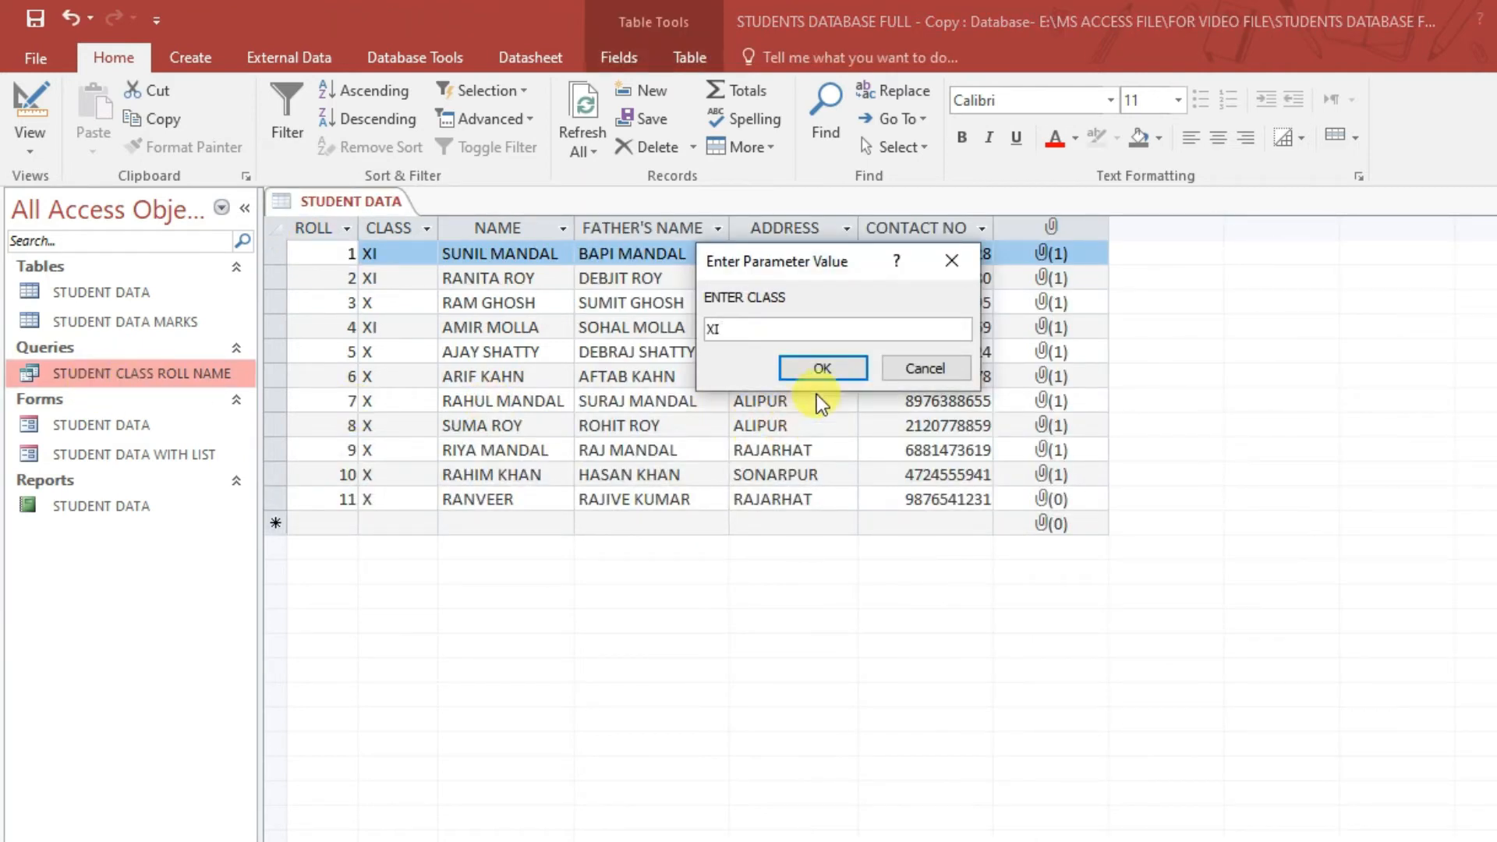
left_click(820, 374)
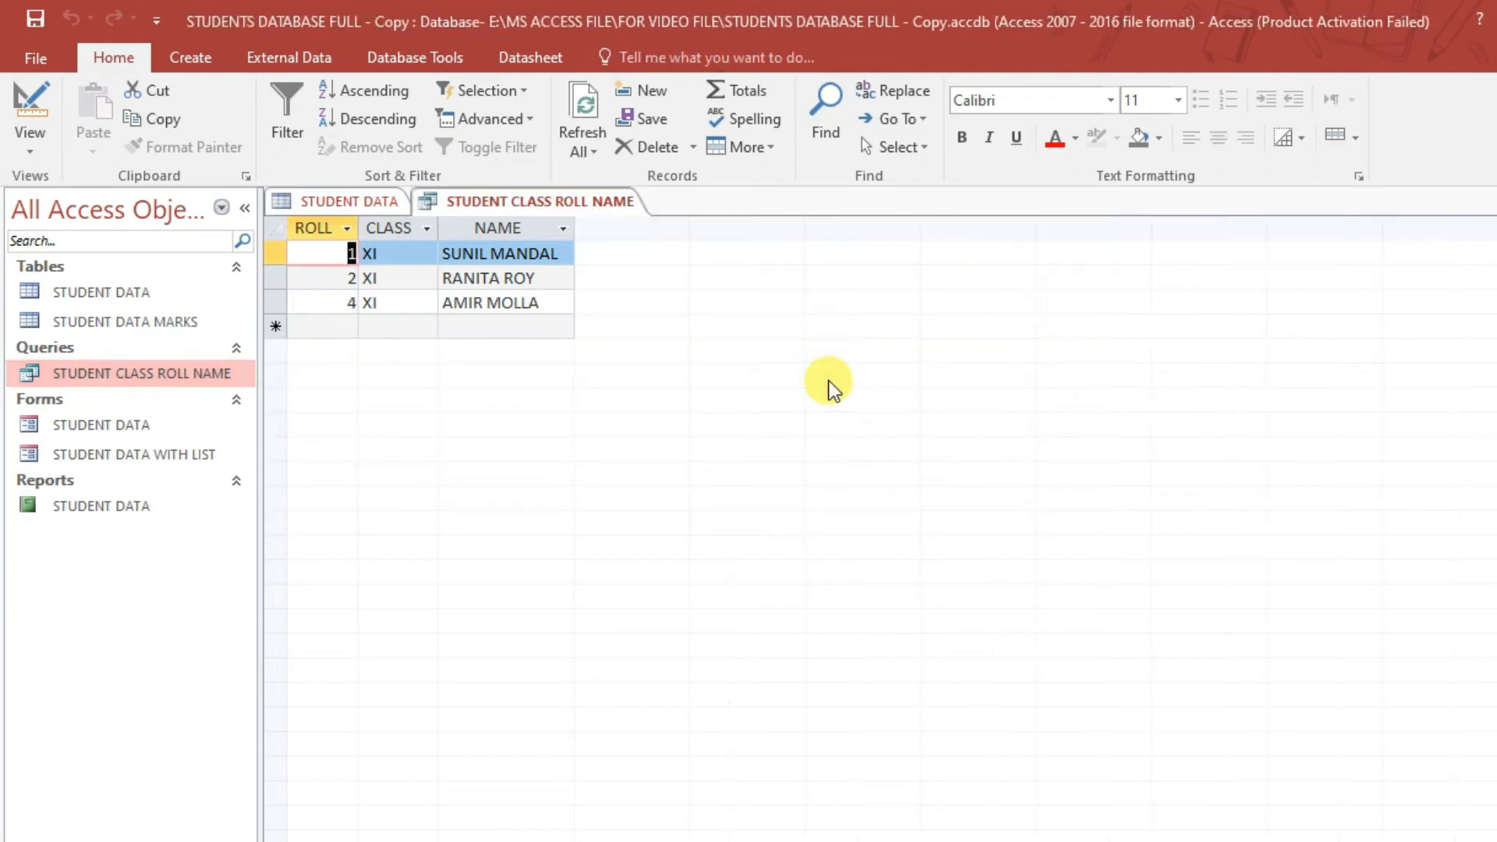
right_click(570, 200)
left_click(596, 242)
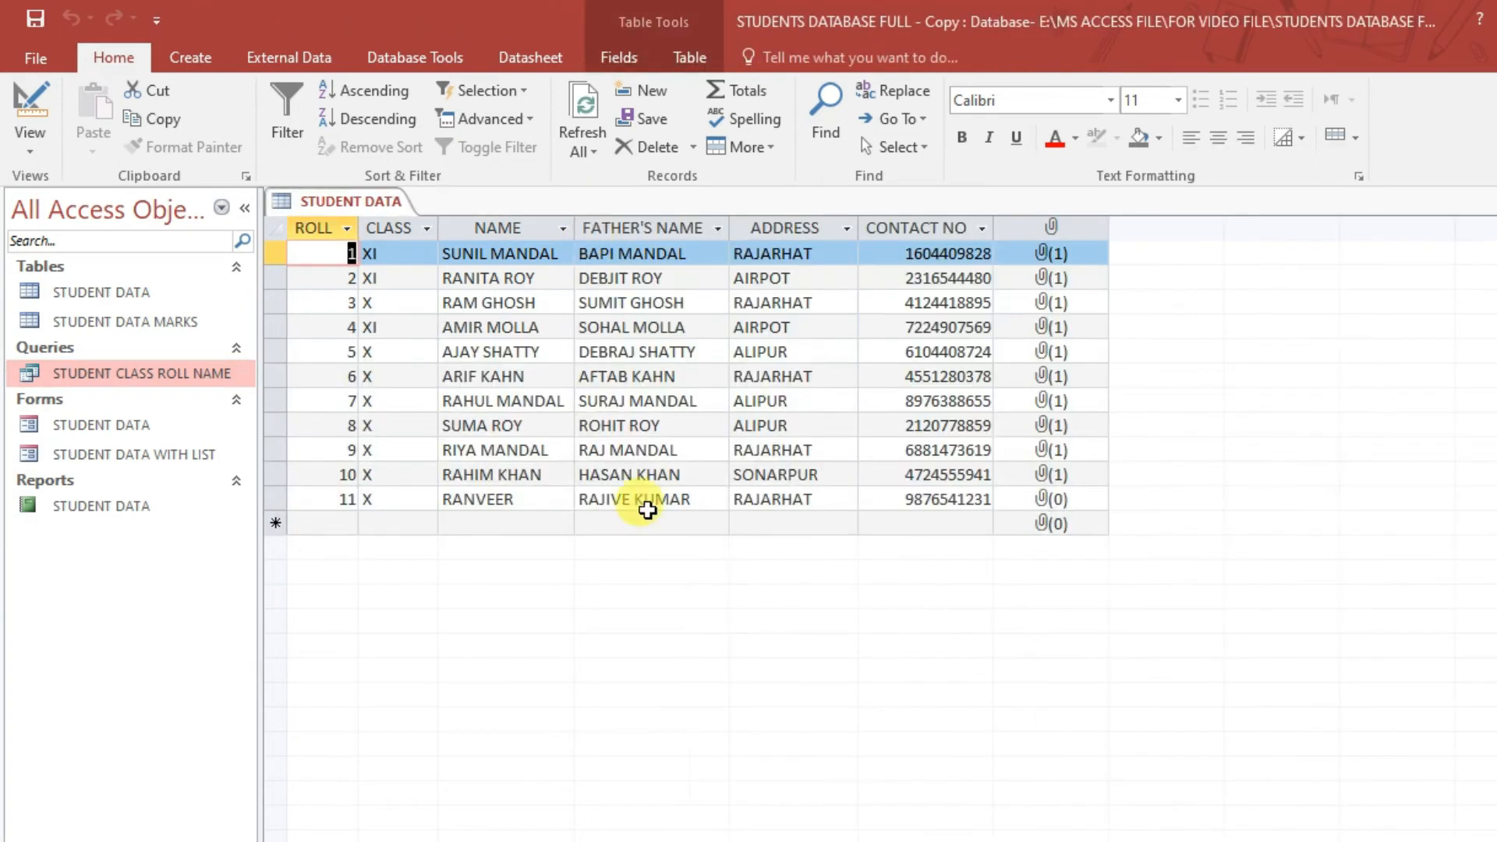
Step: Start a simple query on the STUDENT DATA table with the NAME, FATHER'S NAME and CONTACT NO fields
left_click(185, 59)
left_click(316, 117)
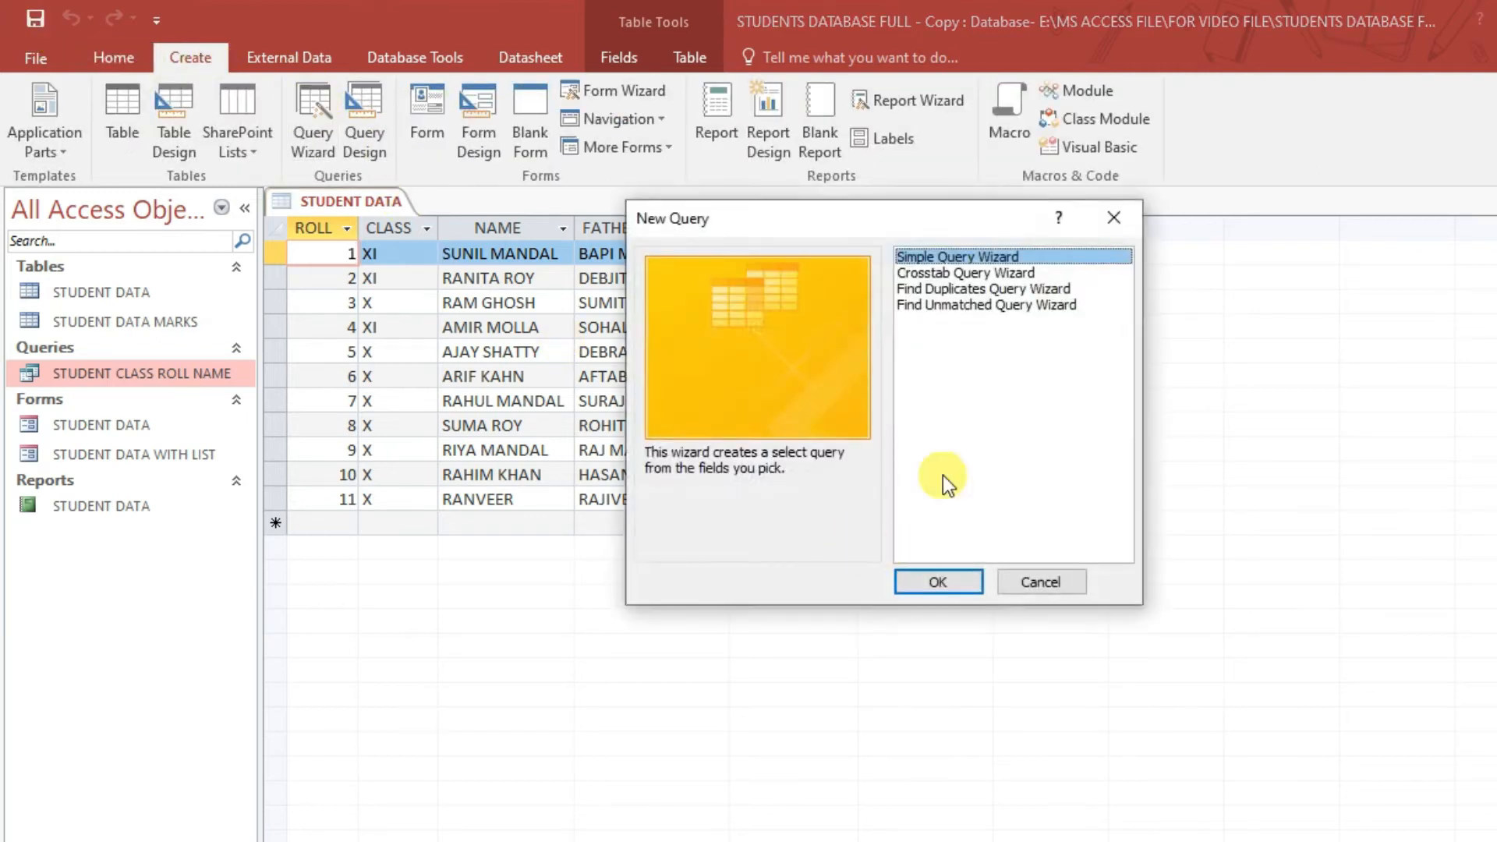
left_click(956, 586)
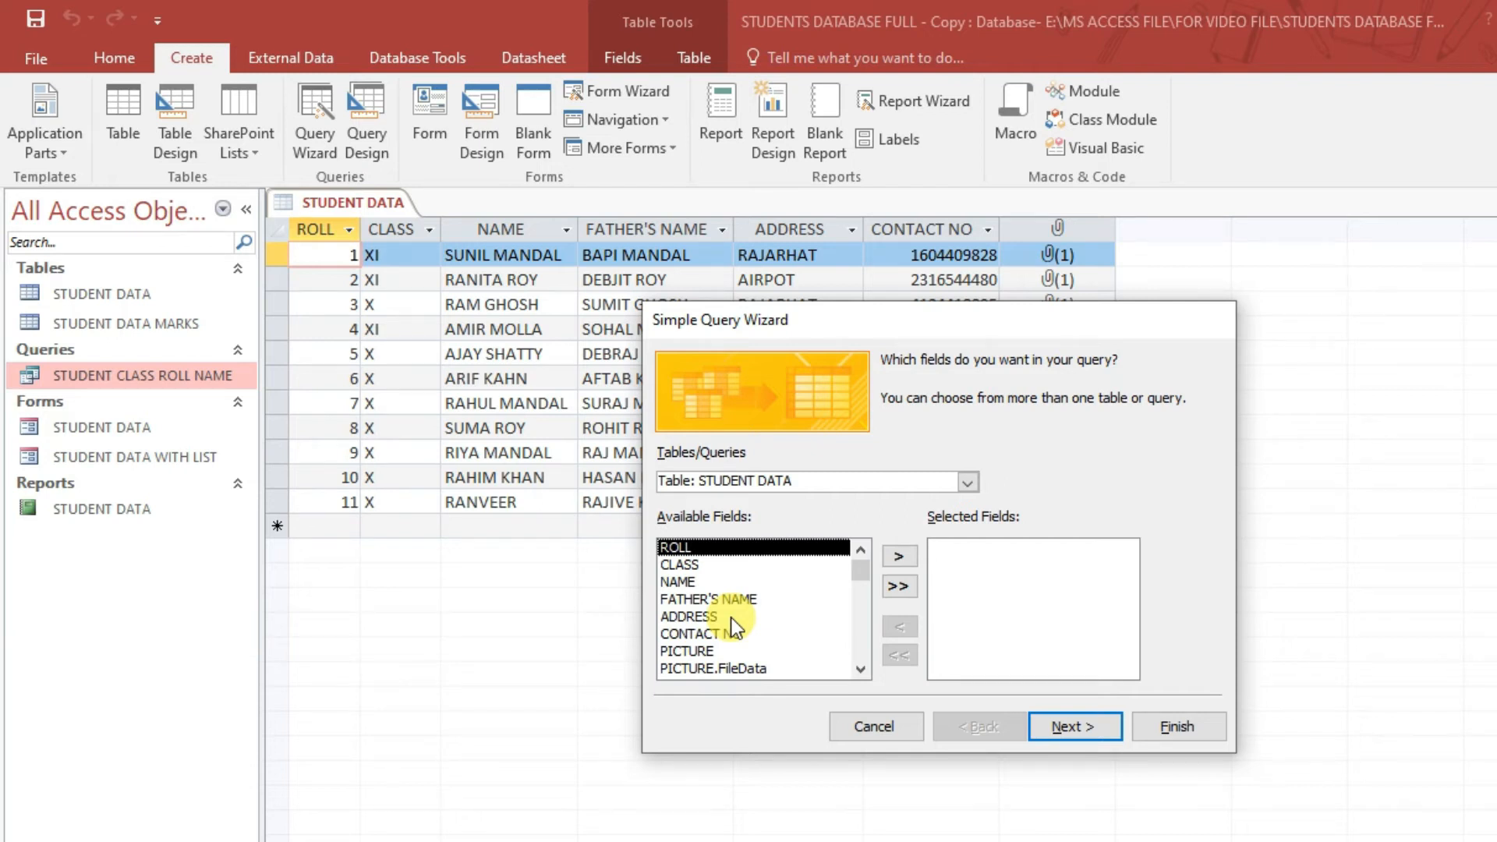
left_click(686, 564)
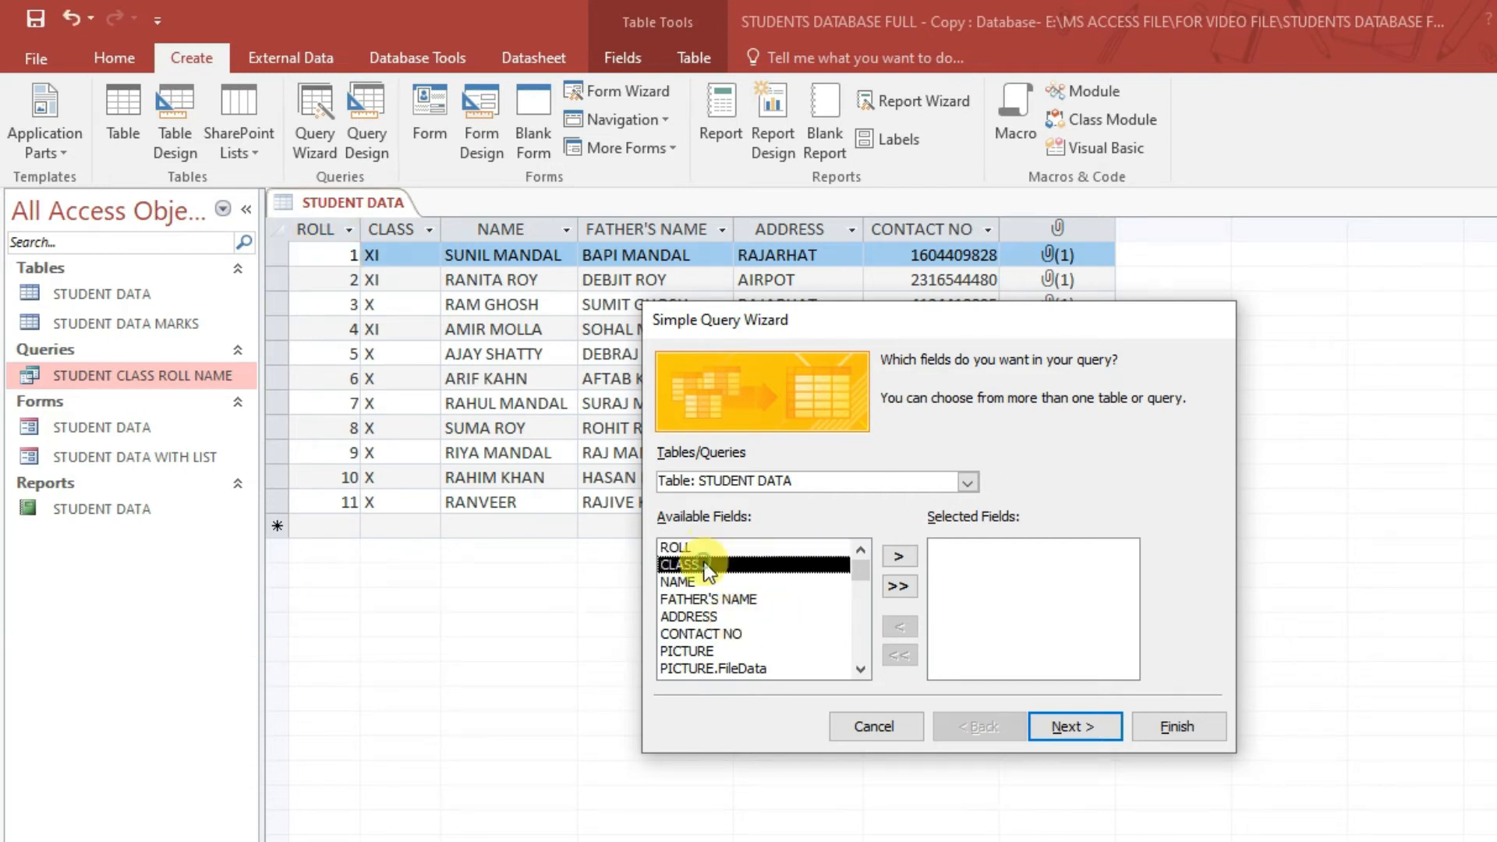
left_click(724, 584)
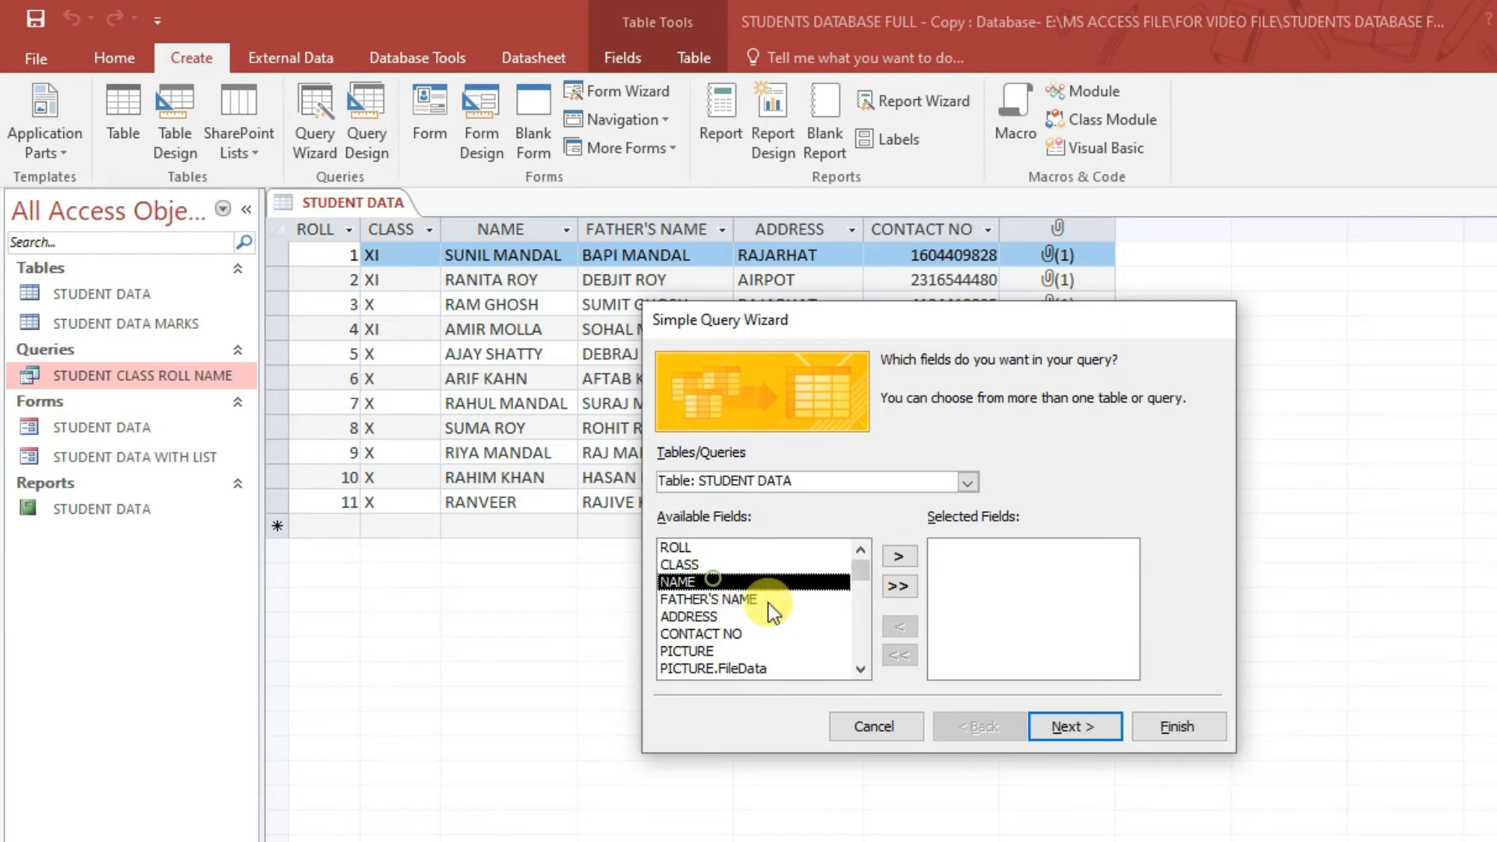
left_click(899, 555)
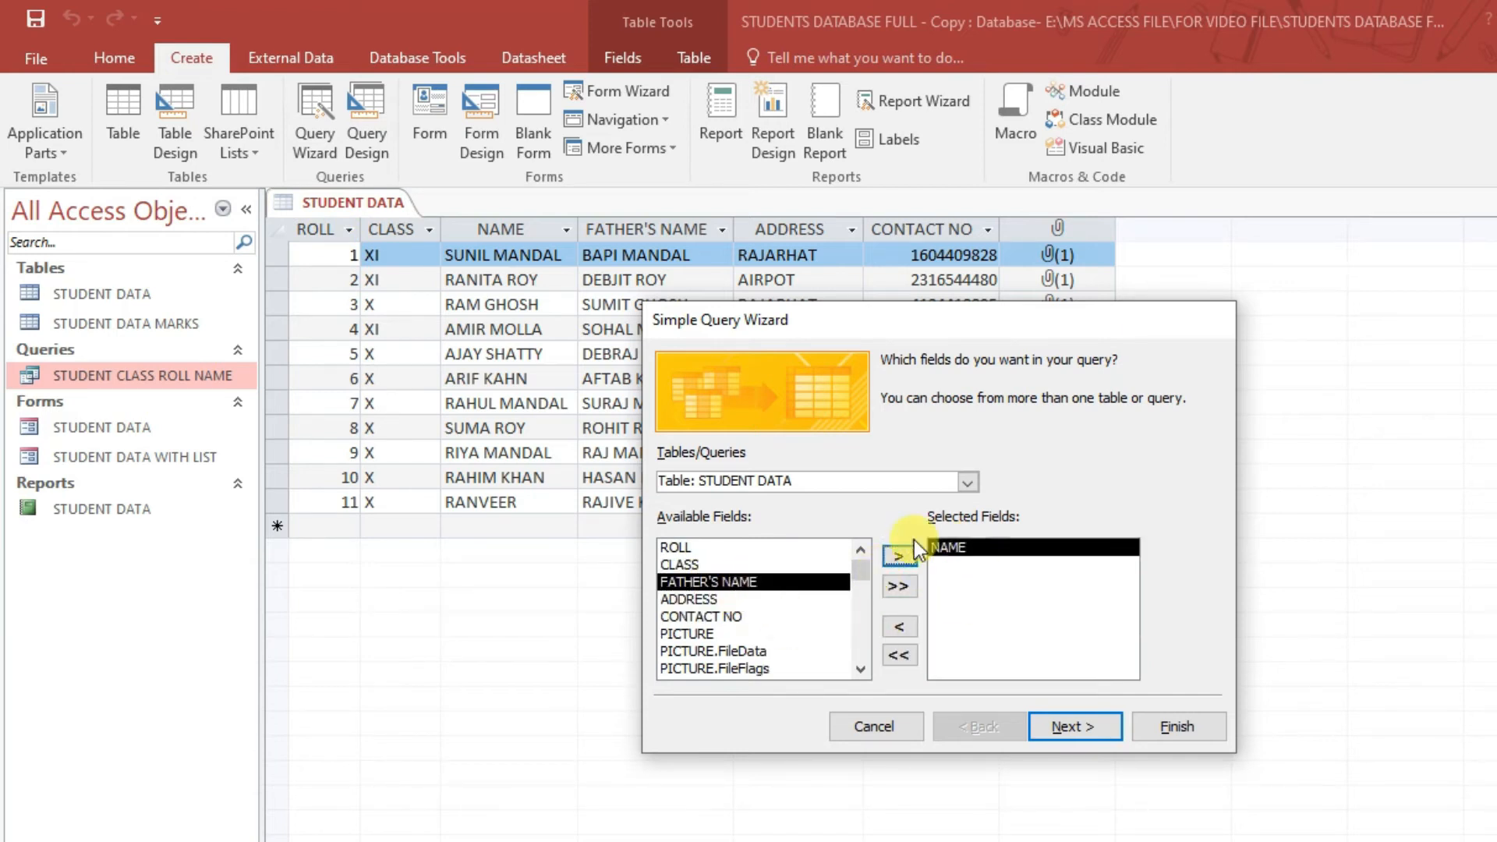
left_click(901, 555)
left_click(706, 598)
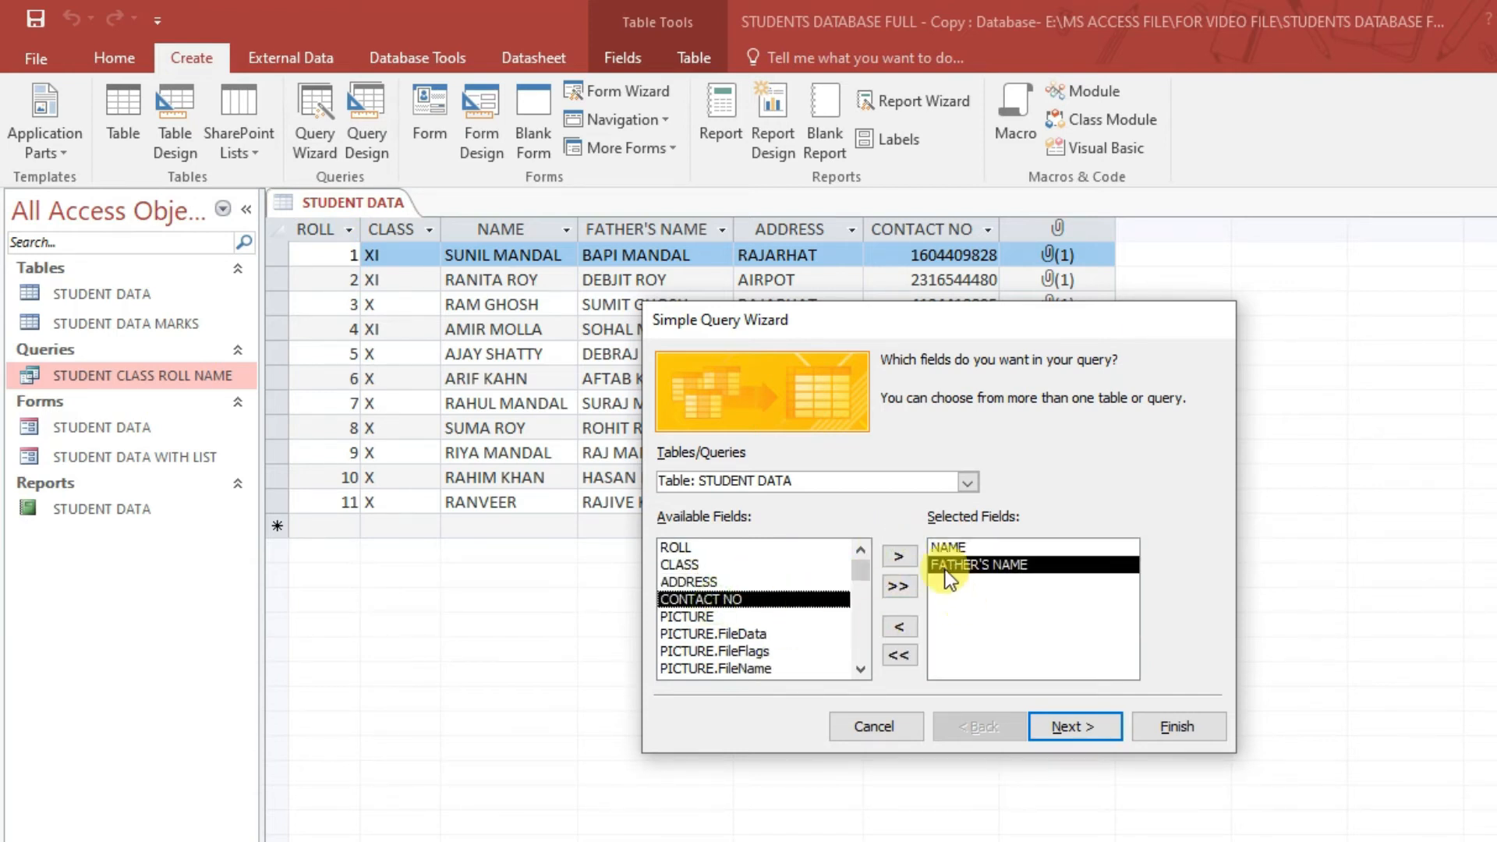
left_click(899, 555)
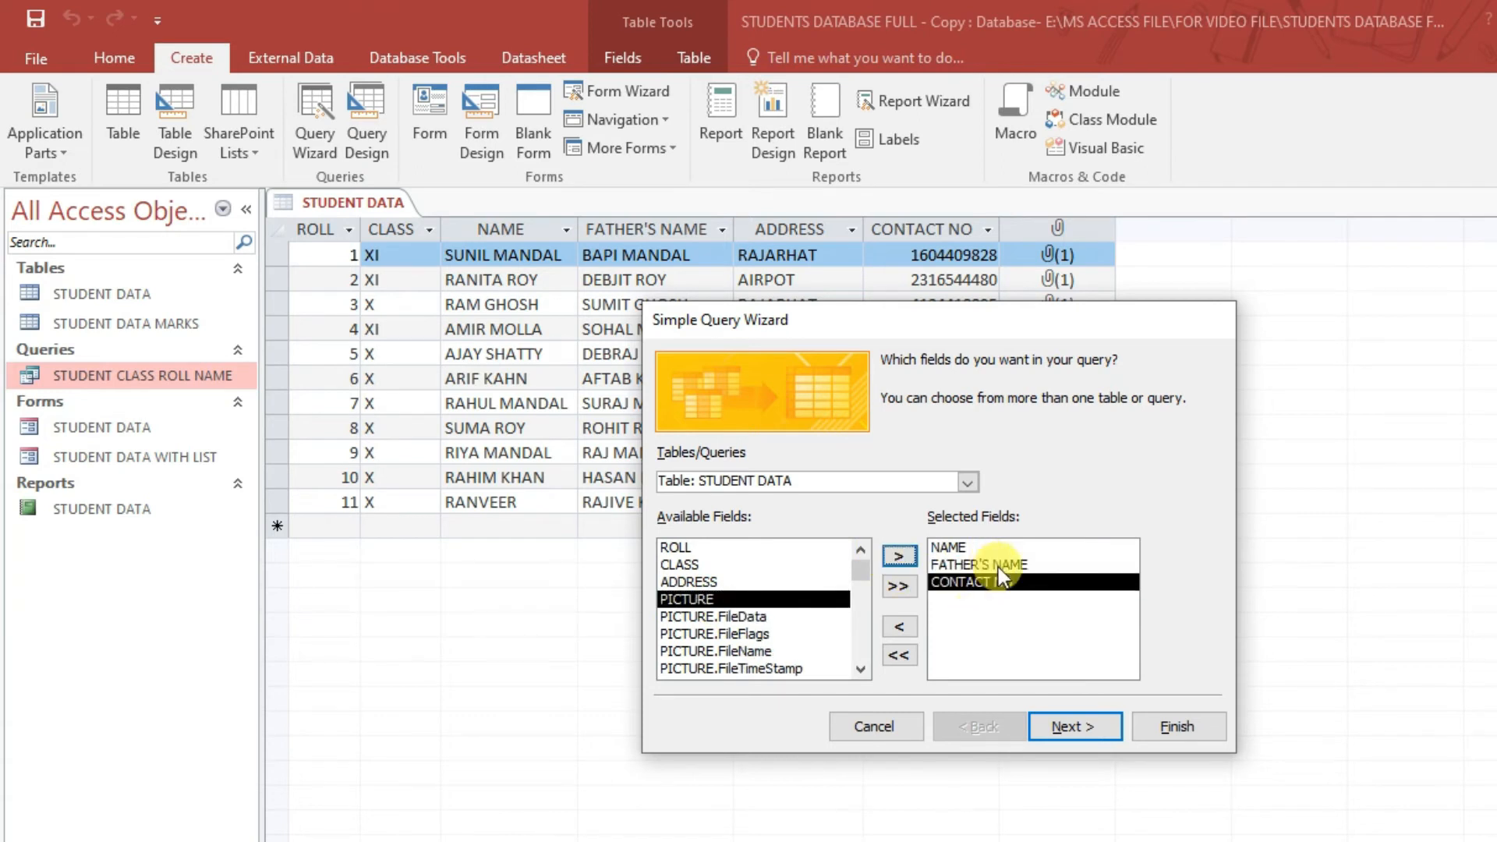
Step: Add the ADDRESS field after CONTACT NO in the field selection and finish the wizard as a detail query
left_click(1087, 733)
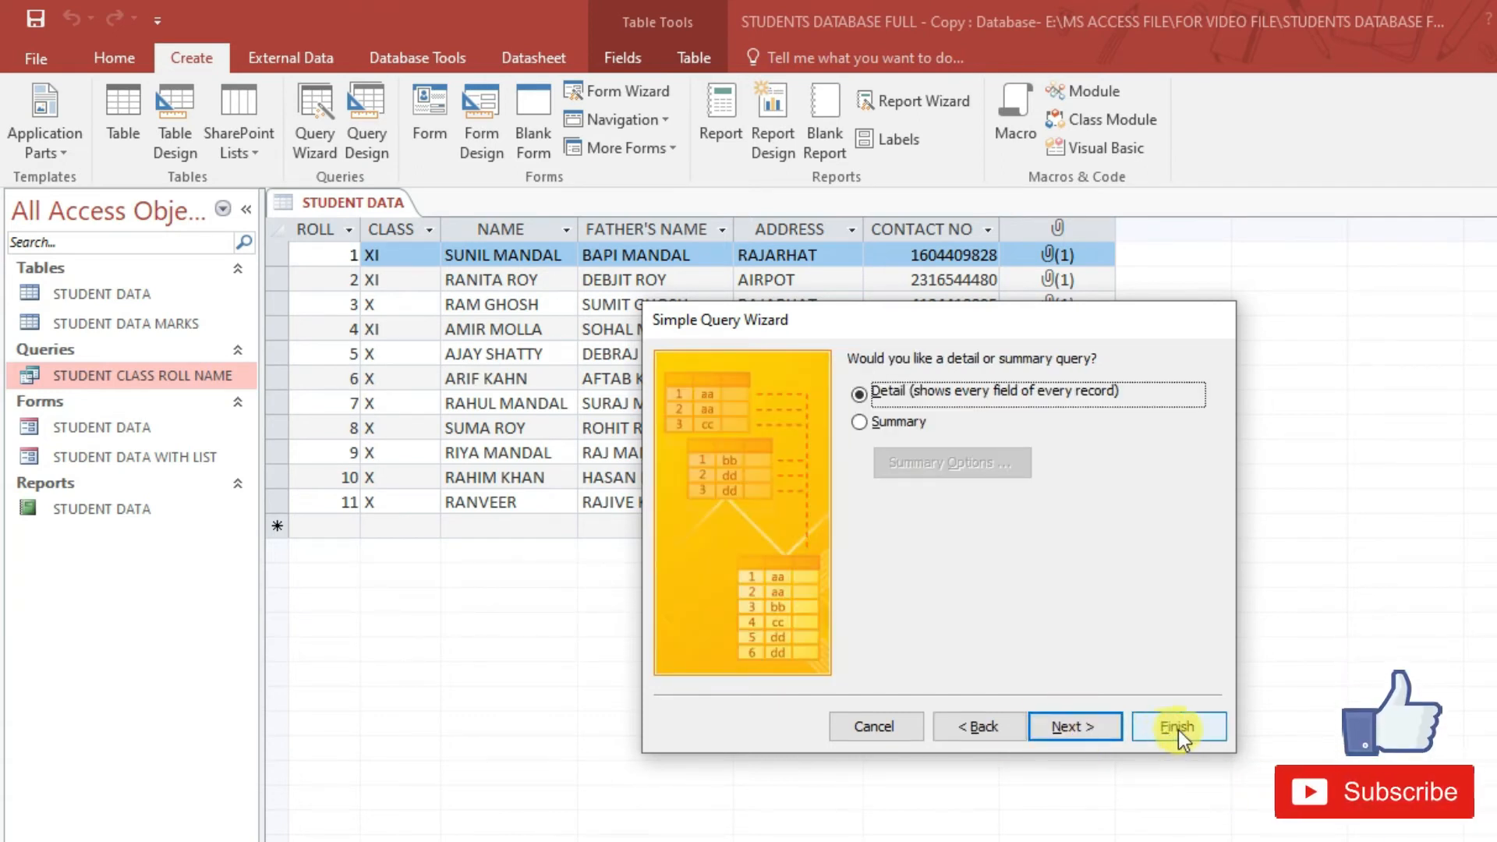
left_click(947, 729)
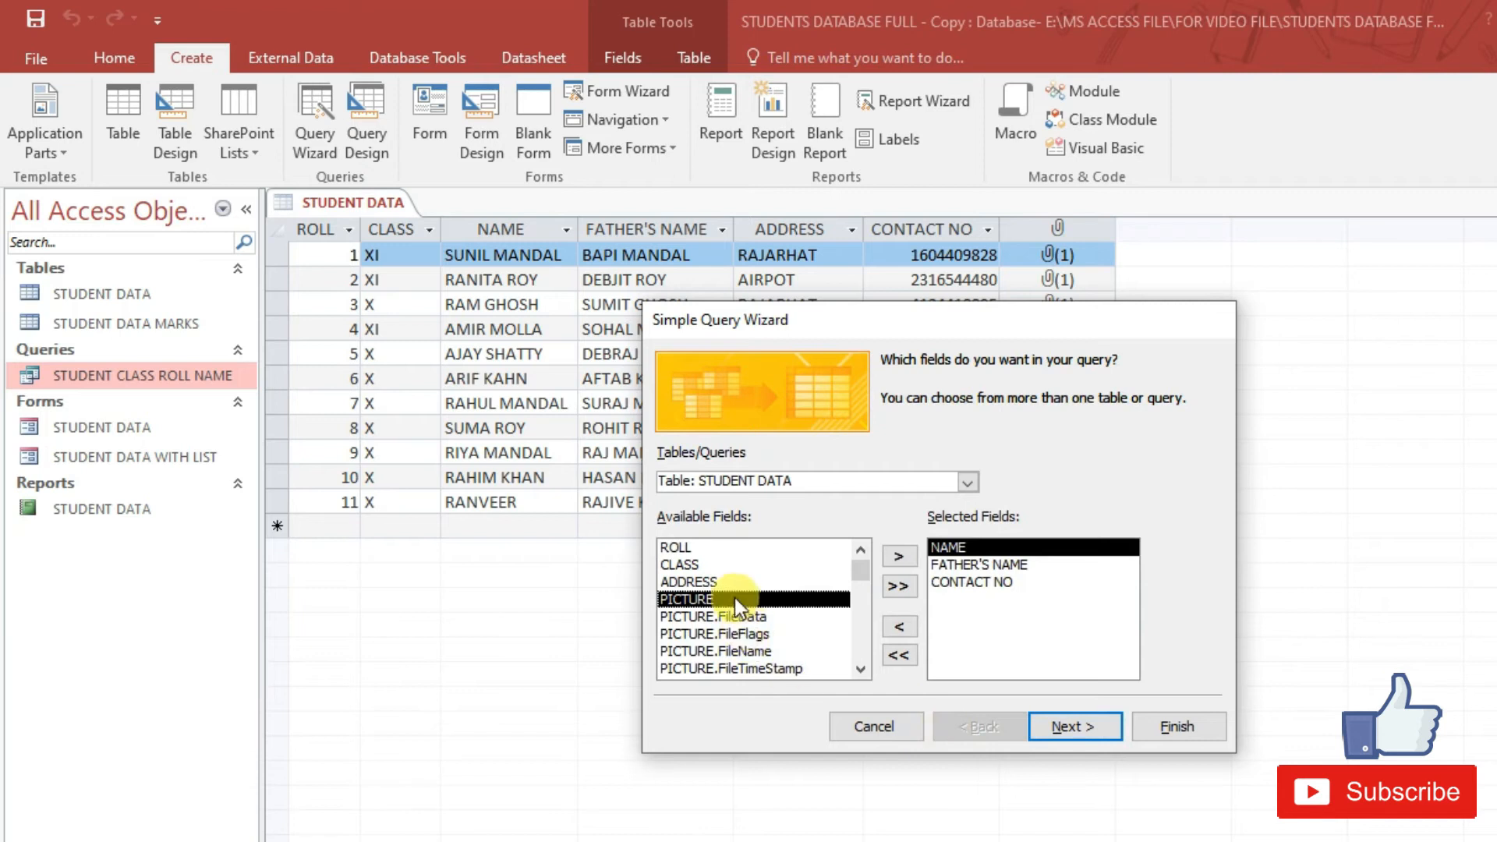
left_click(967, 581)
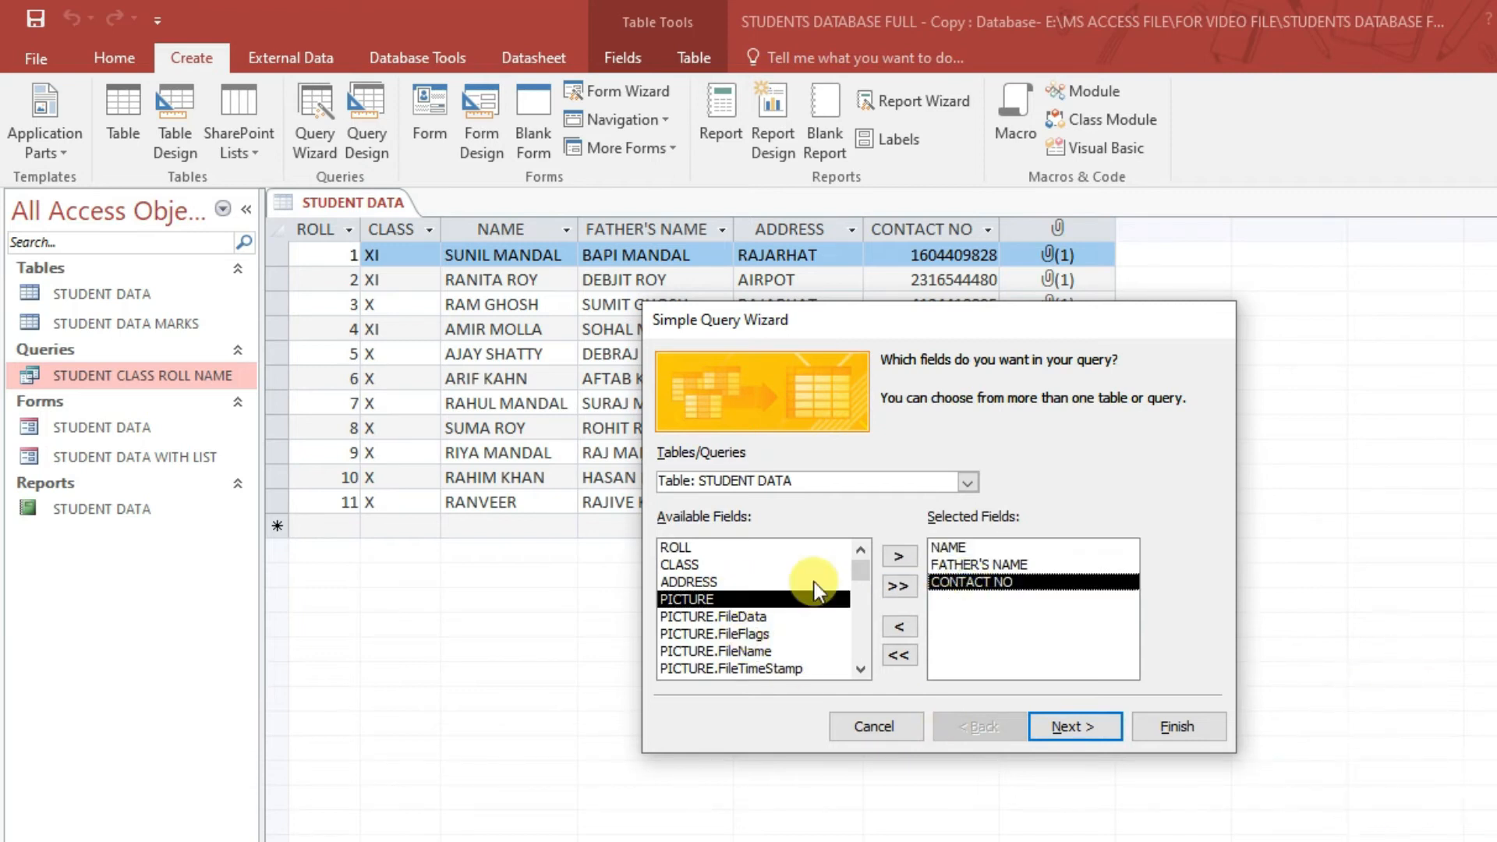
left_click(709, 583)
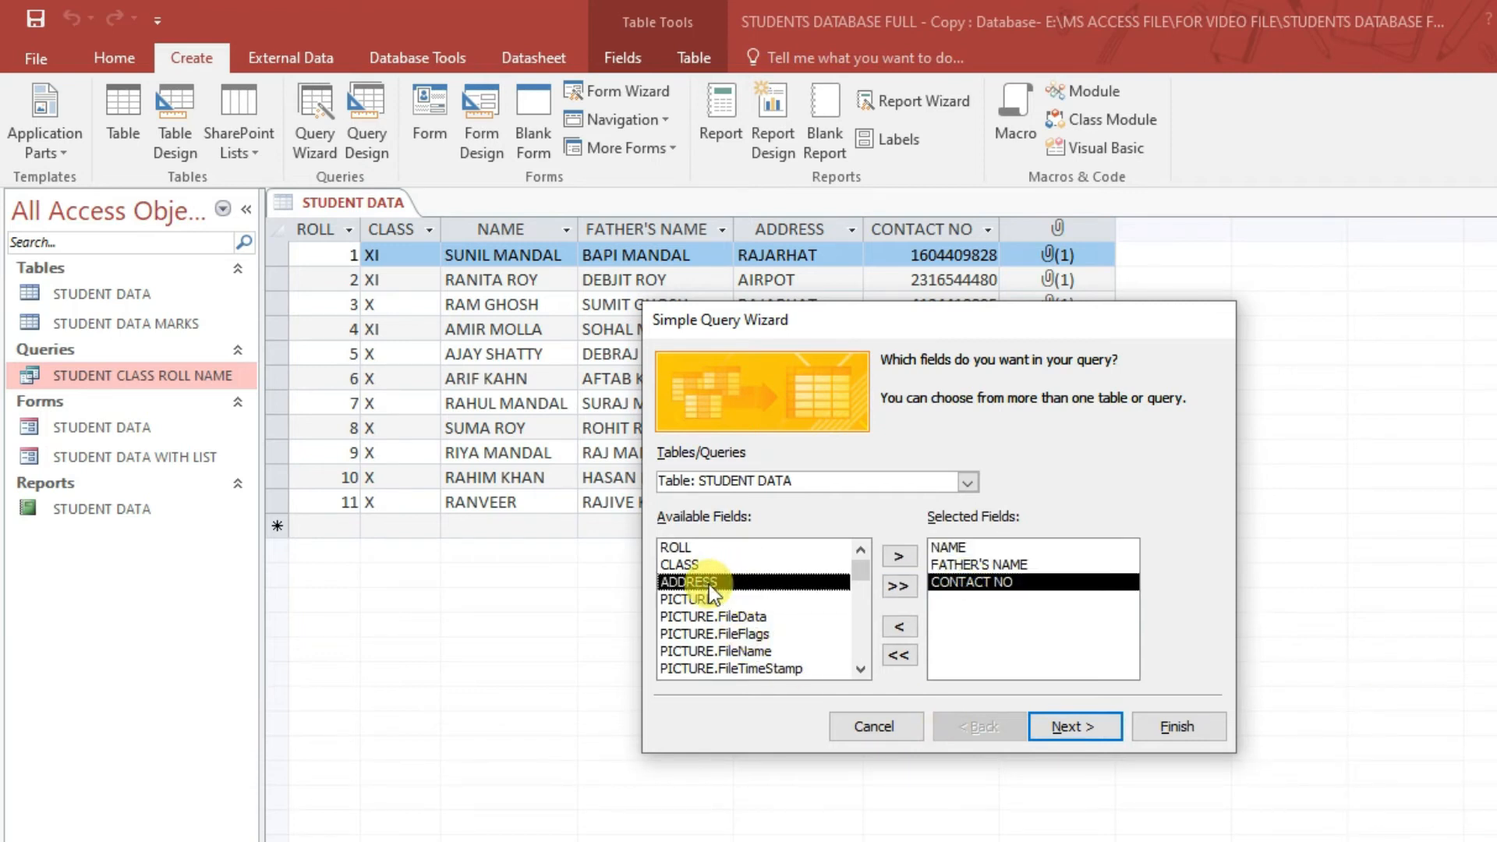
left_click(894, 560)
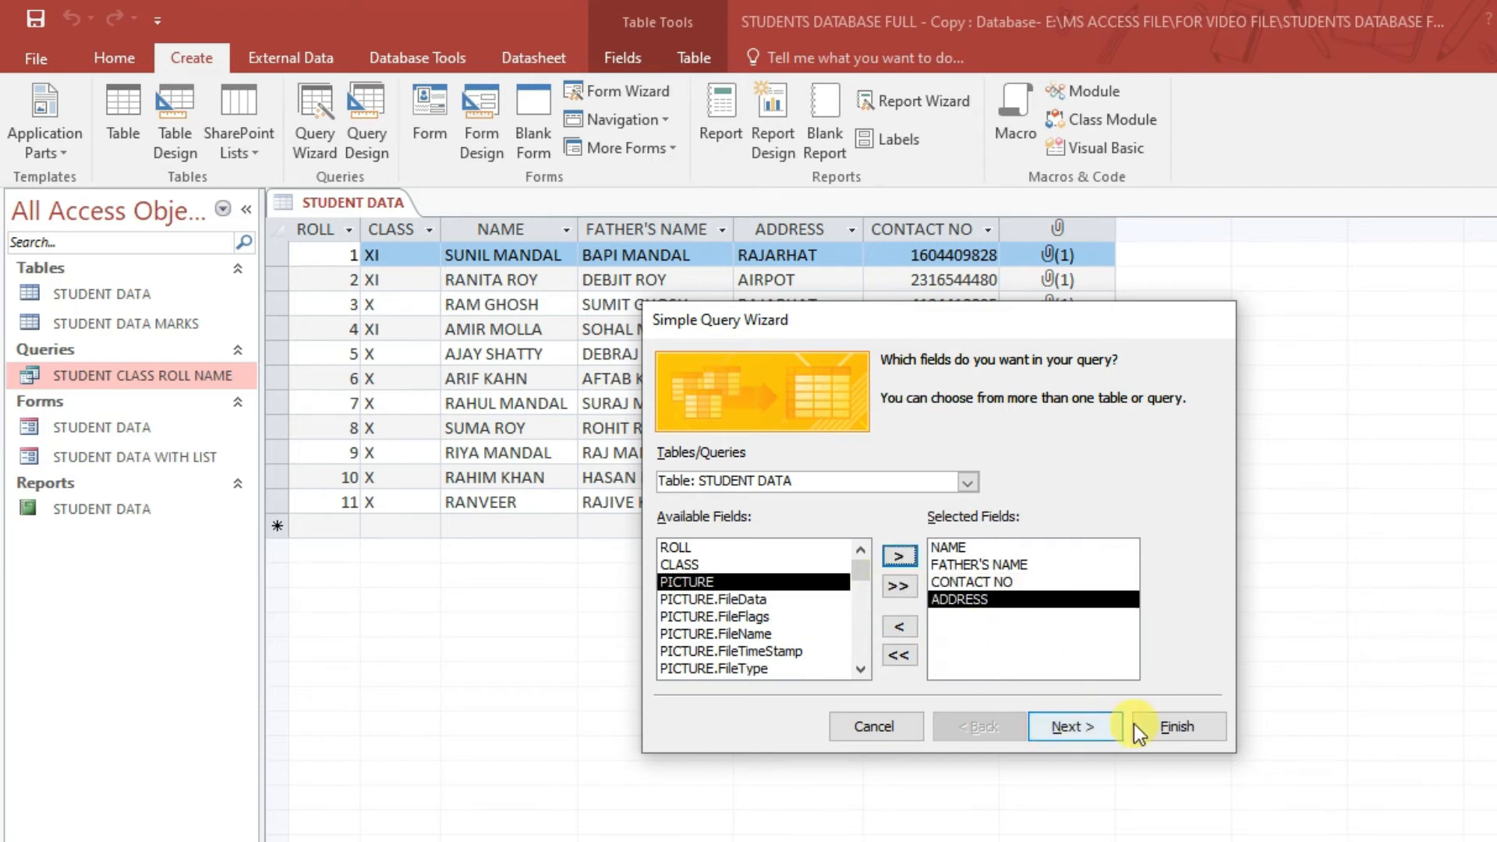
left_click(1079, 723)
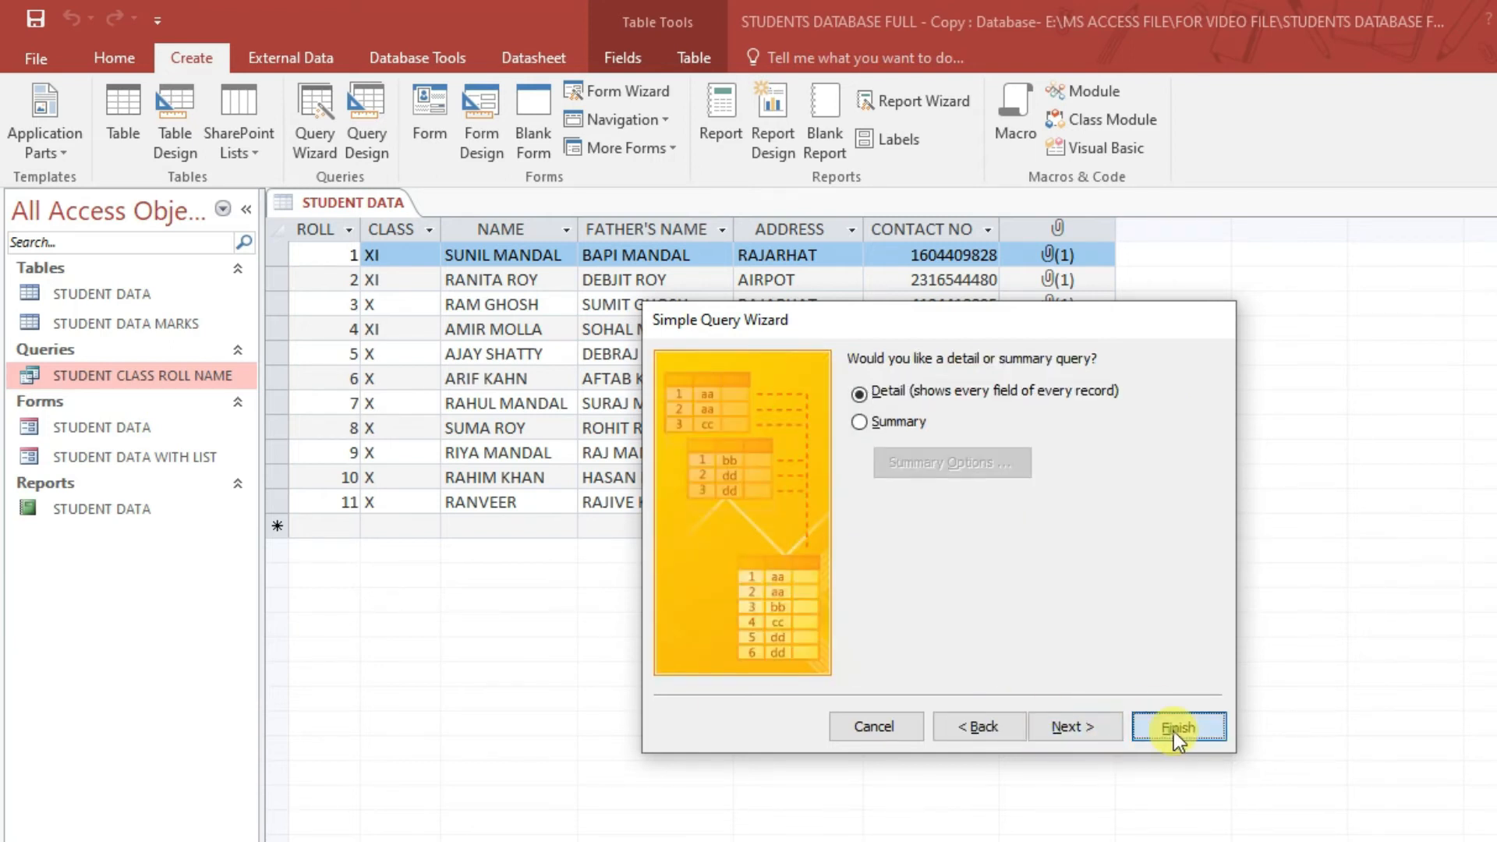
left_click(1172, 732)
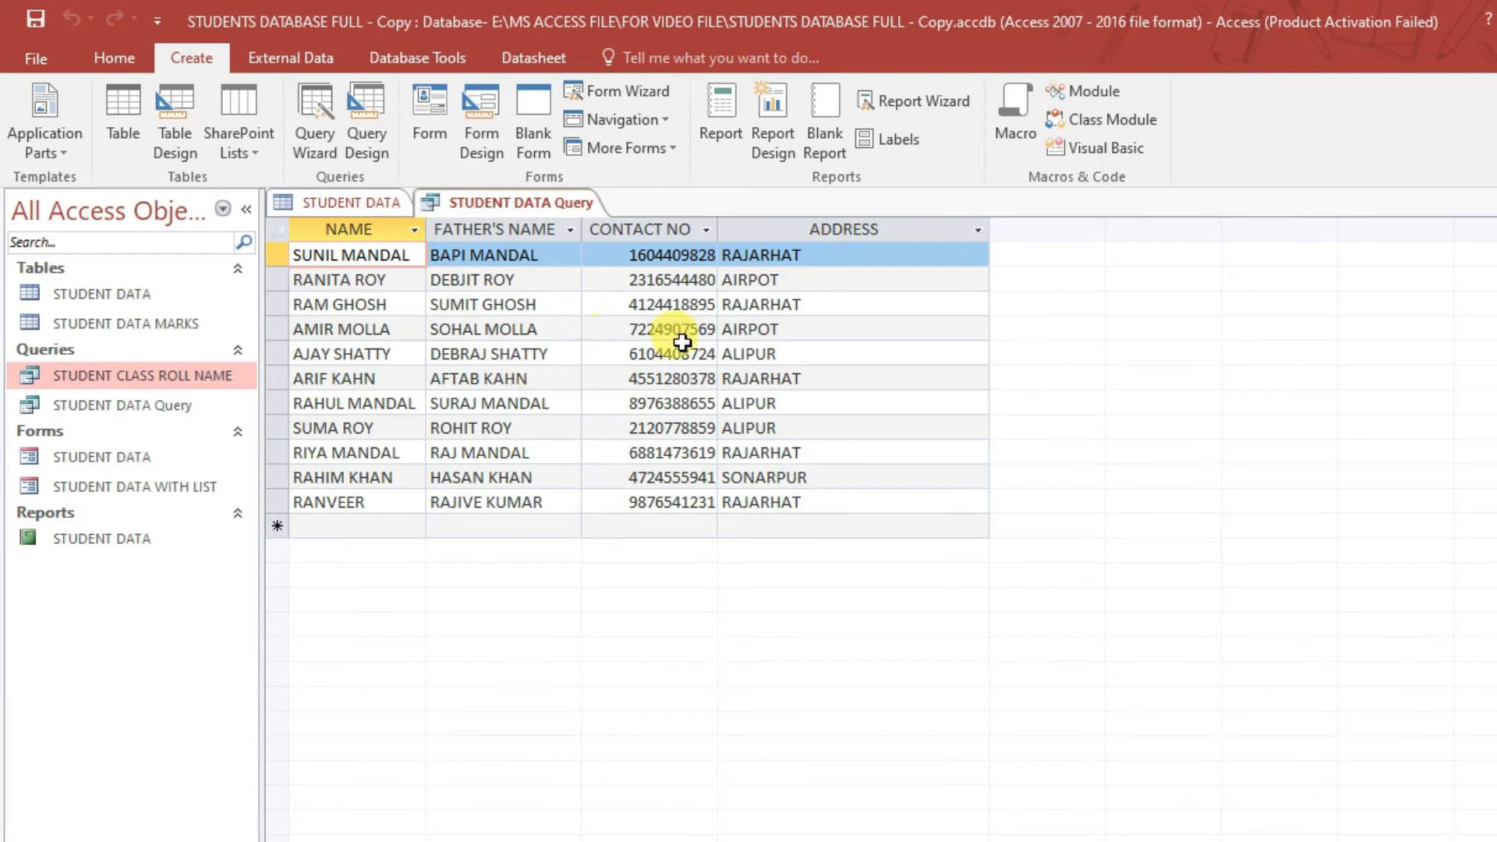
Step: Close the new query's datasheet and rename STUDENT DATA Query as STUDENT CONTACT DETAILS
right_click(513, 207)
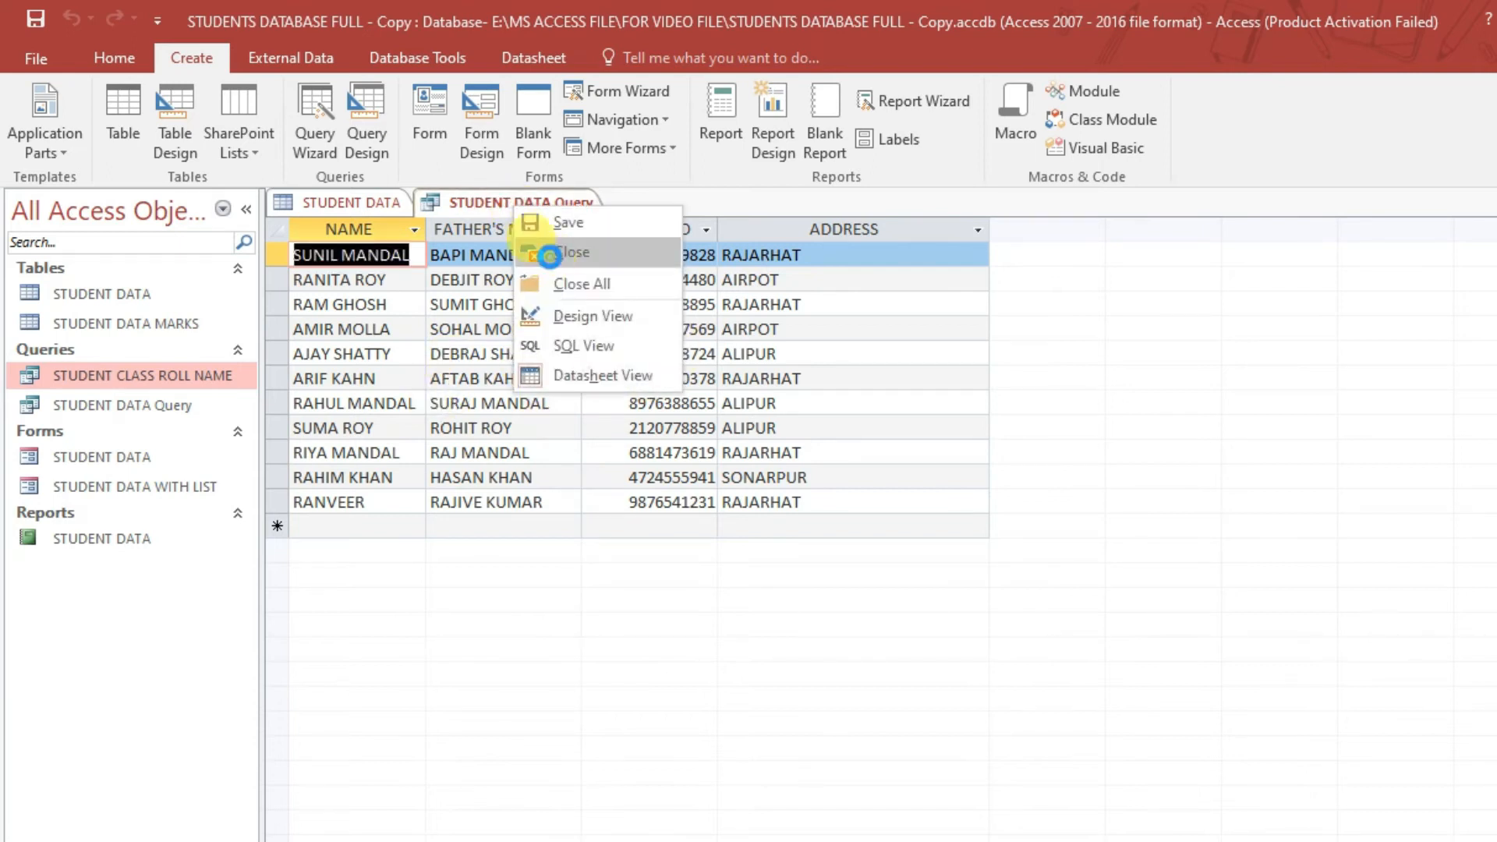
left_click(549, 255)
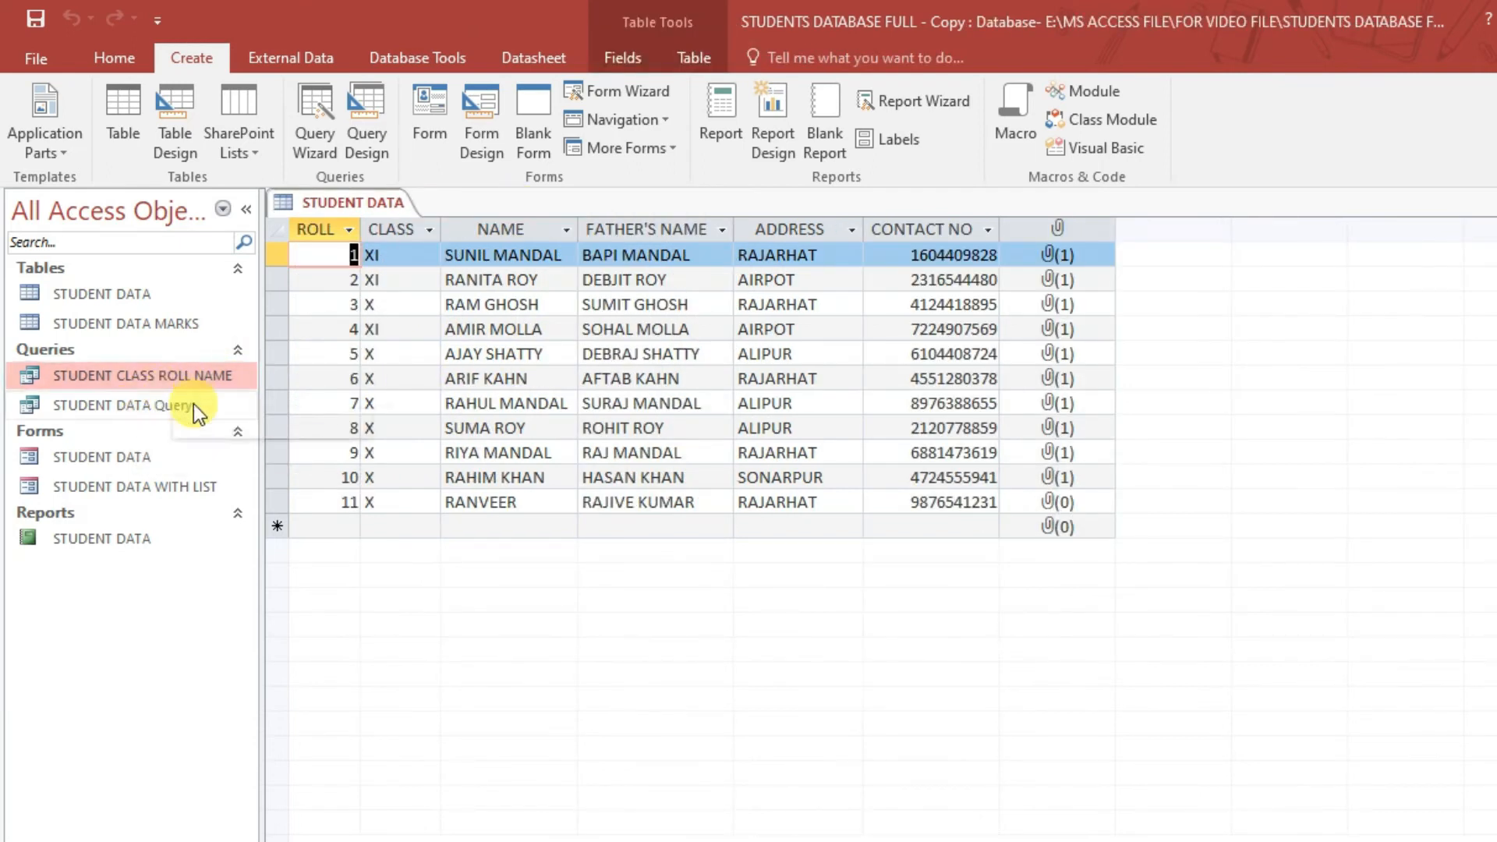
left_click(158, 406)
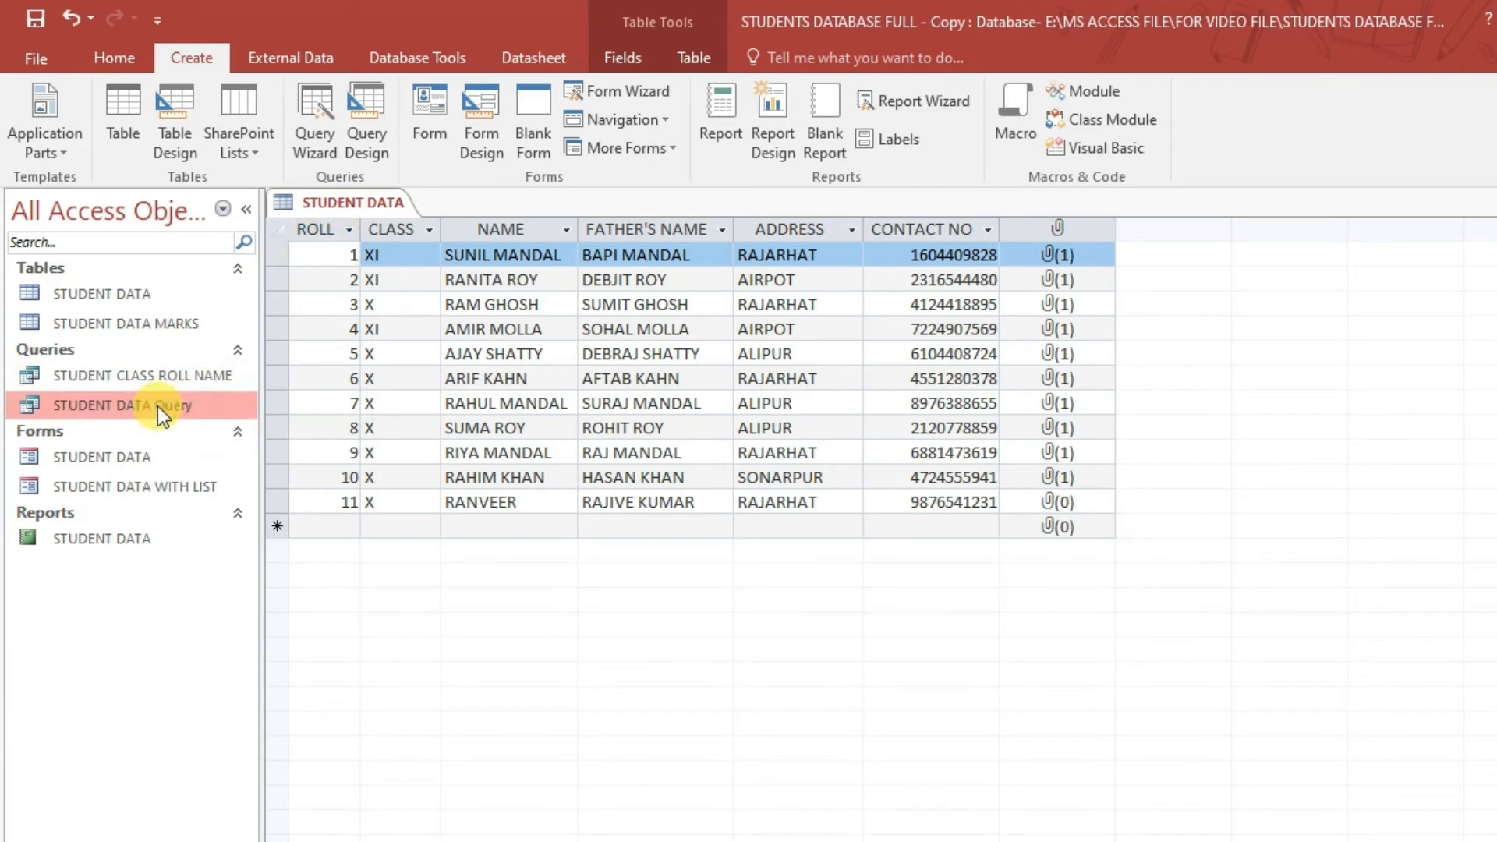
right_click(158, 405)
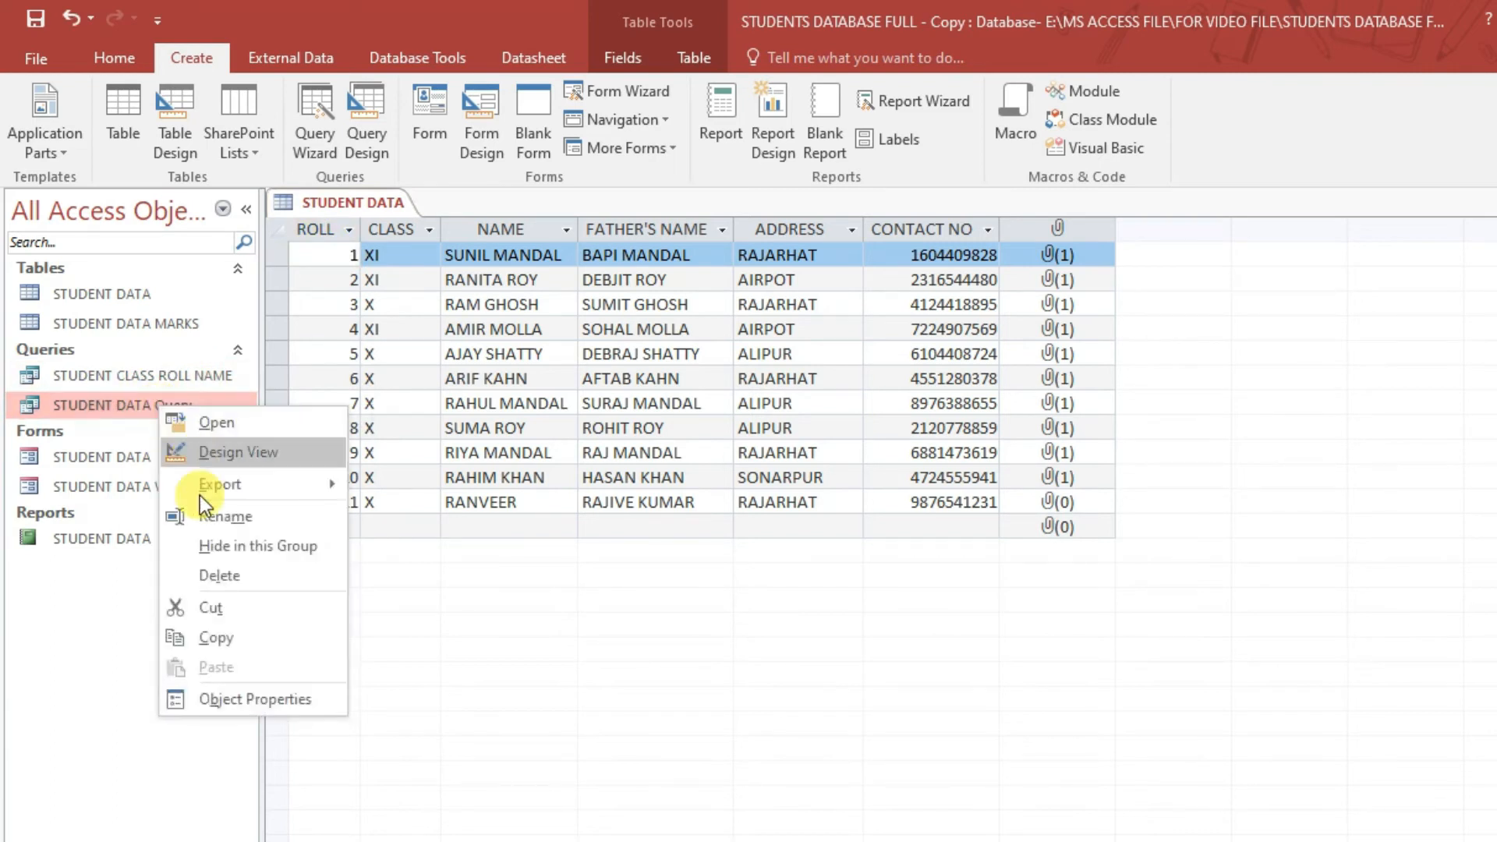
left_click(211, 514)
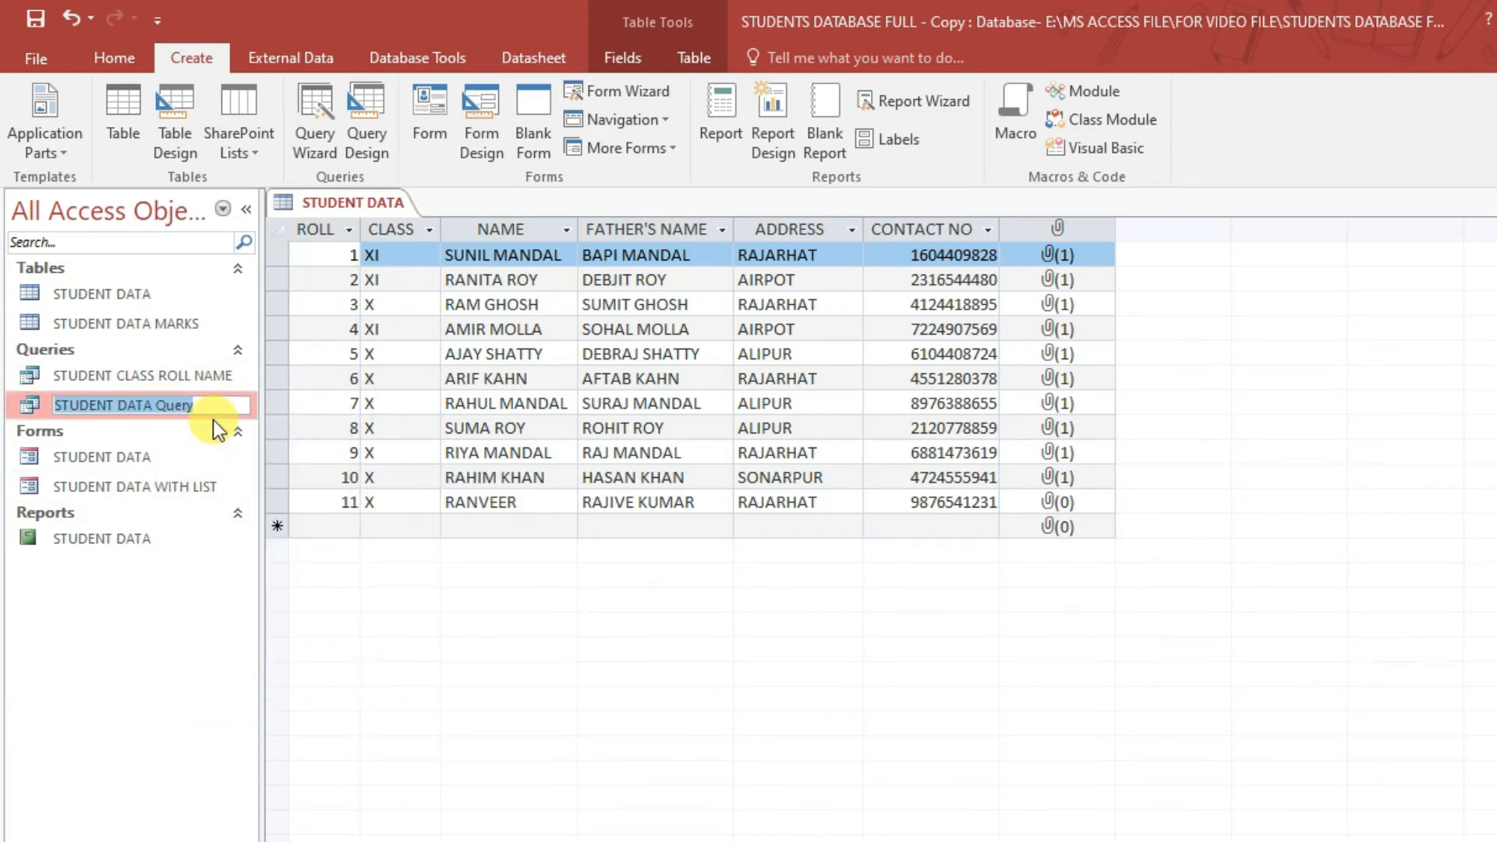
type("STUDENT CONTACT DETAILS")
key("Return")
Step: Open the STUDENT CONTACT DETAILS query in design and set the ADDRESS field's criteria to [ENTER ADDRESS]
double_click(200, 411)
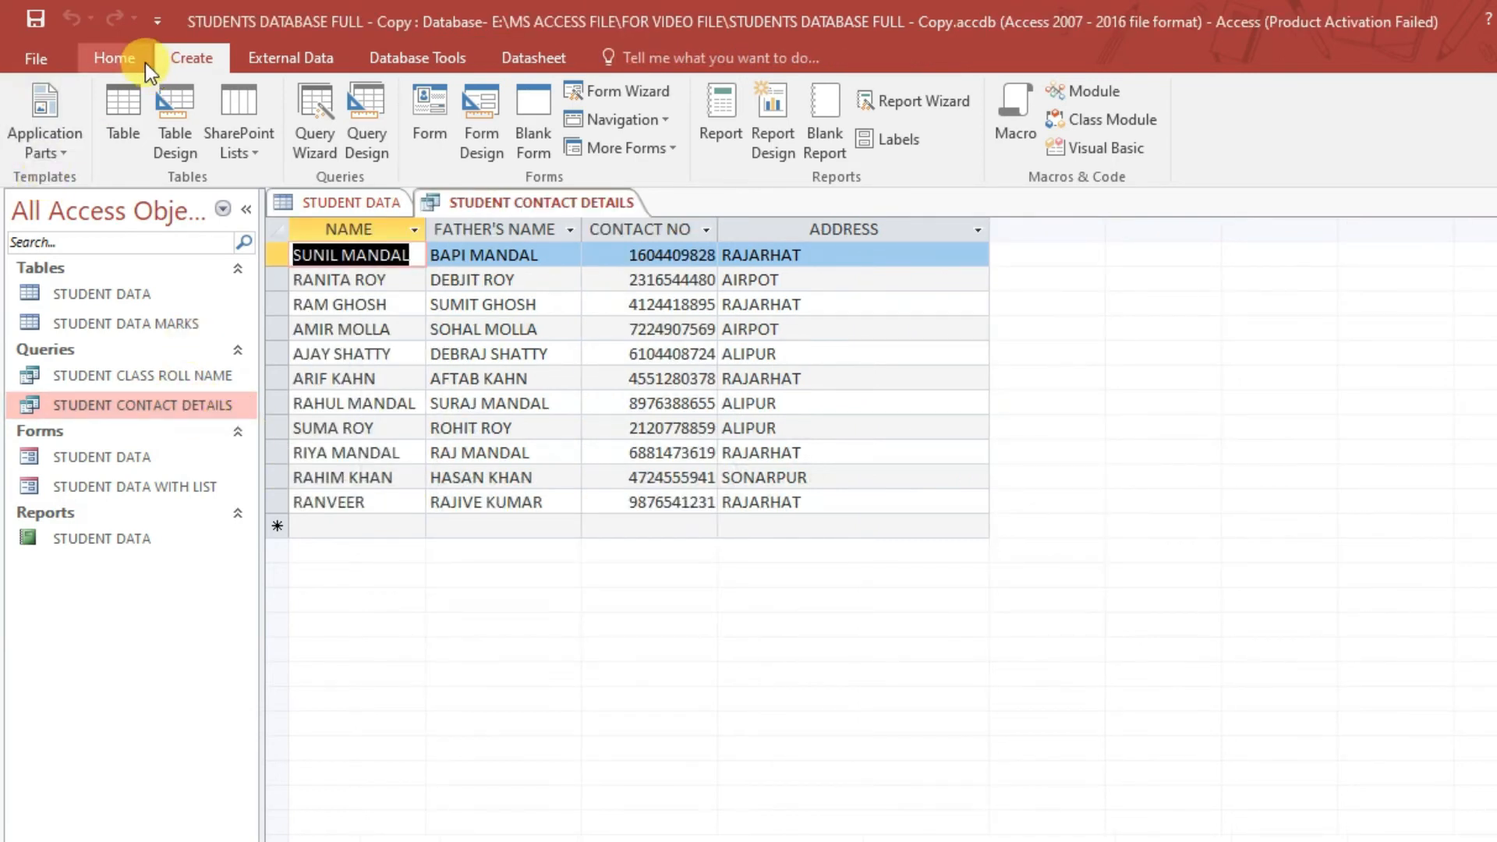
left_click(125, 59)
left_click(33, 151)
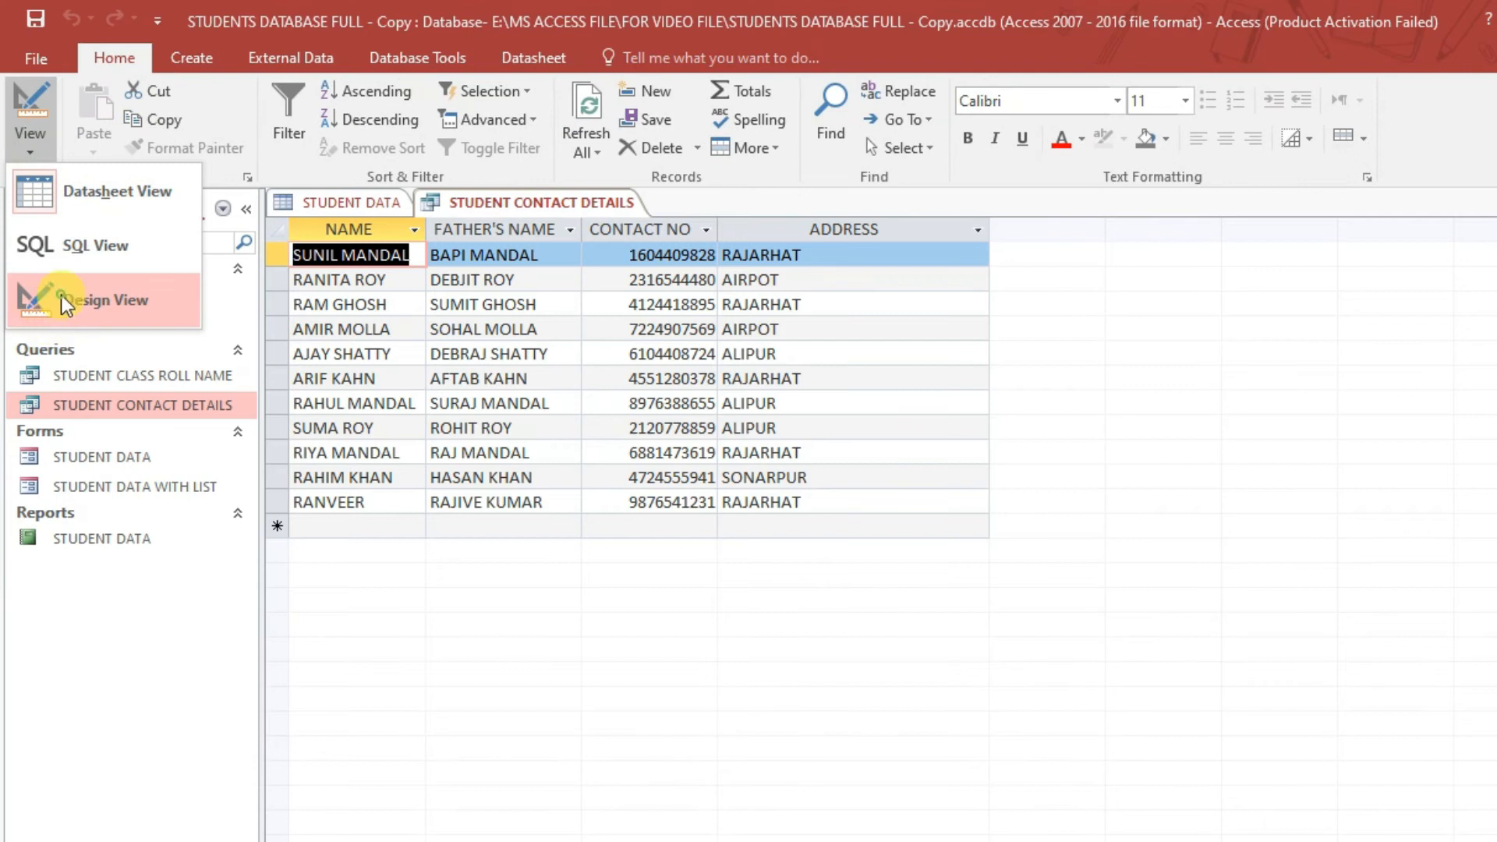
left_click(60, 296)
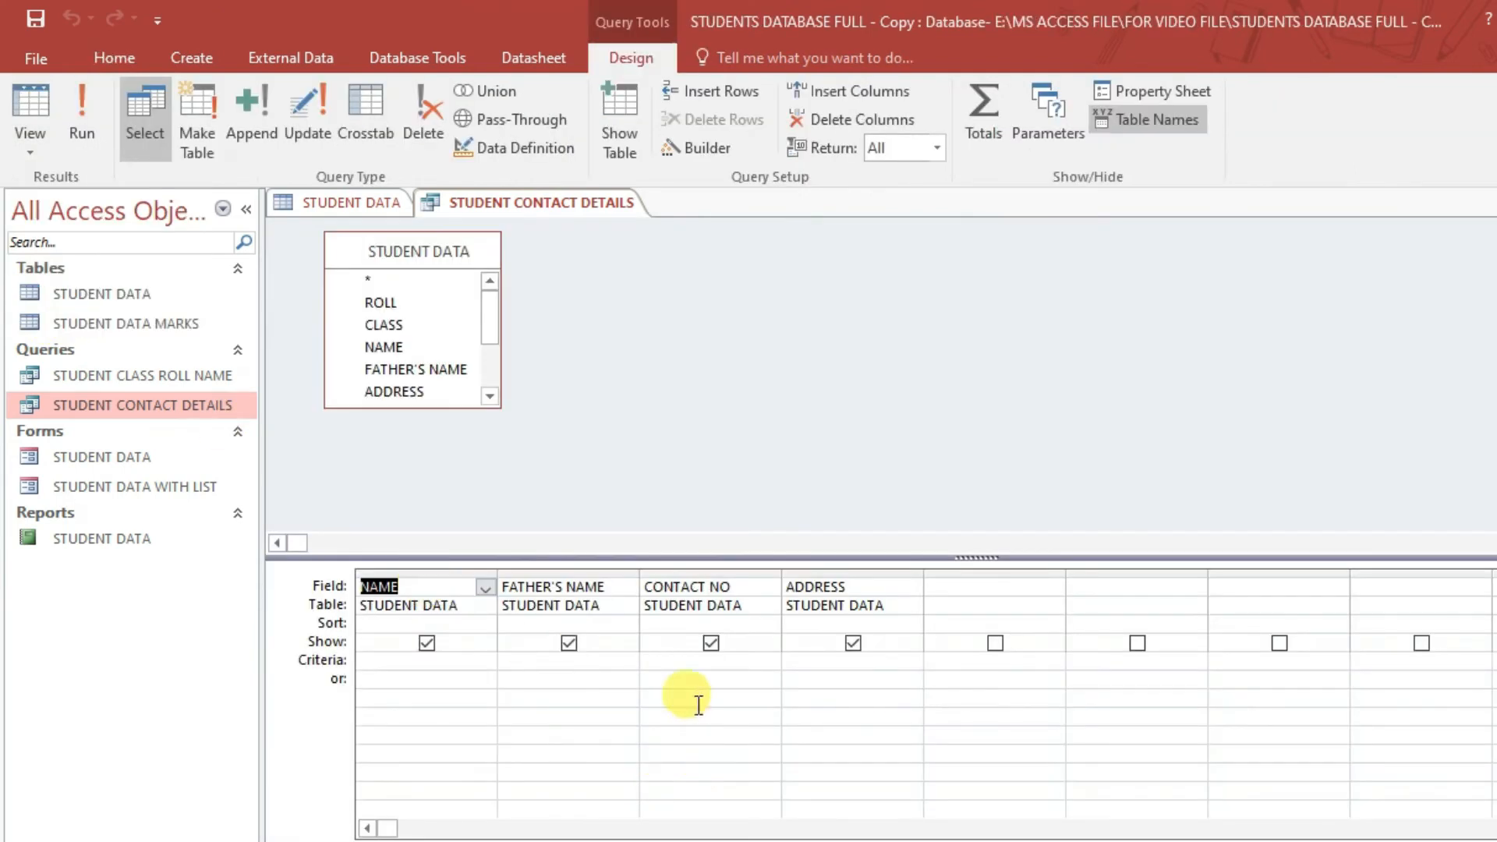
left_click(800, 659)
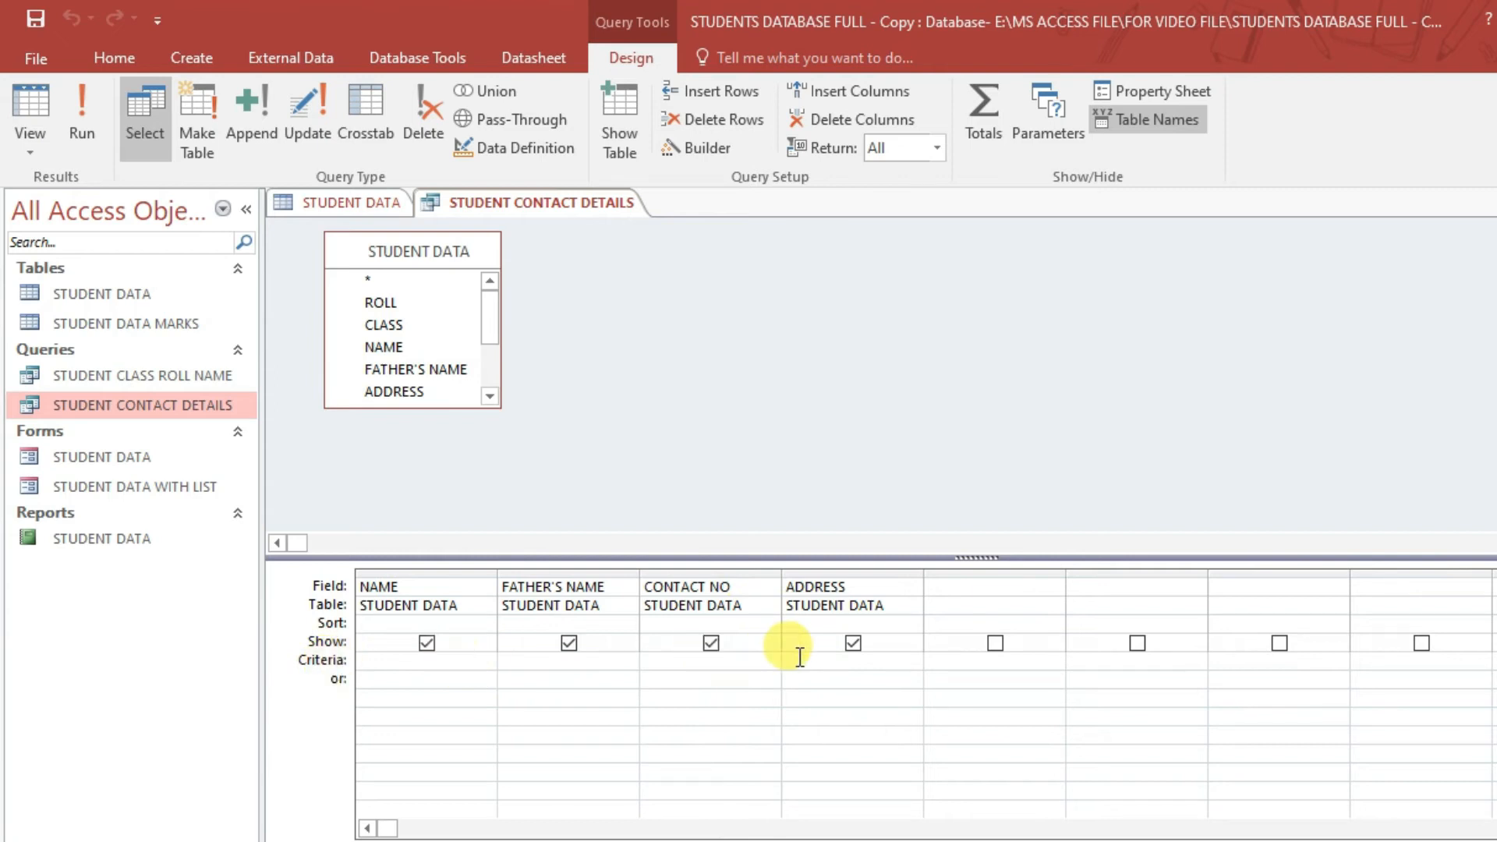
type("[EnTER ADDTESS")
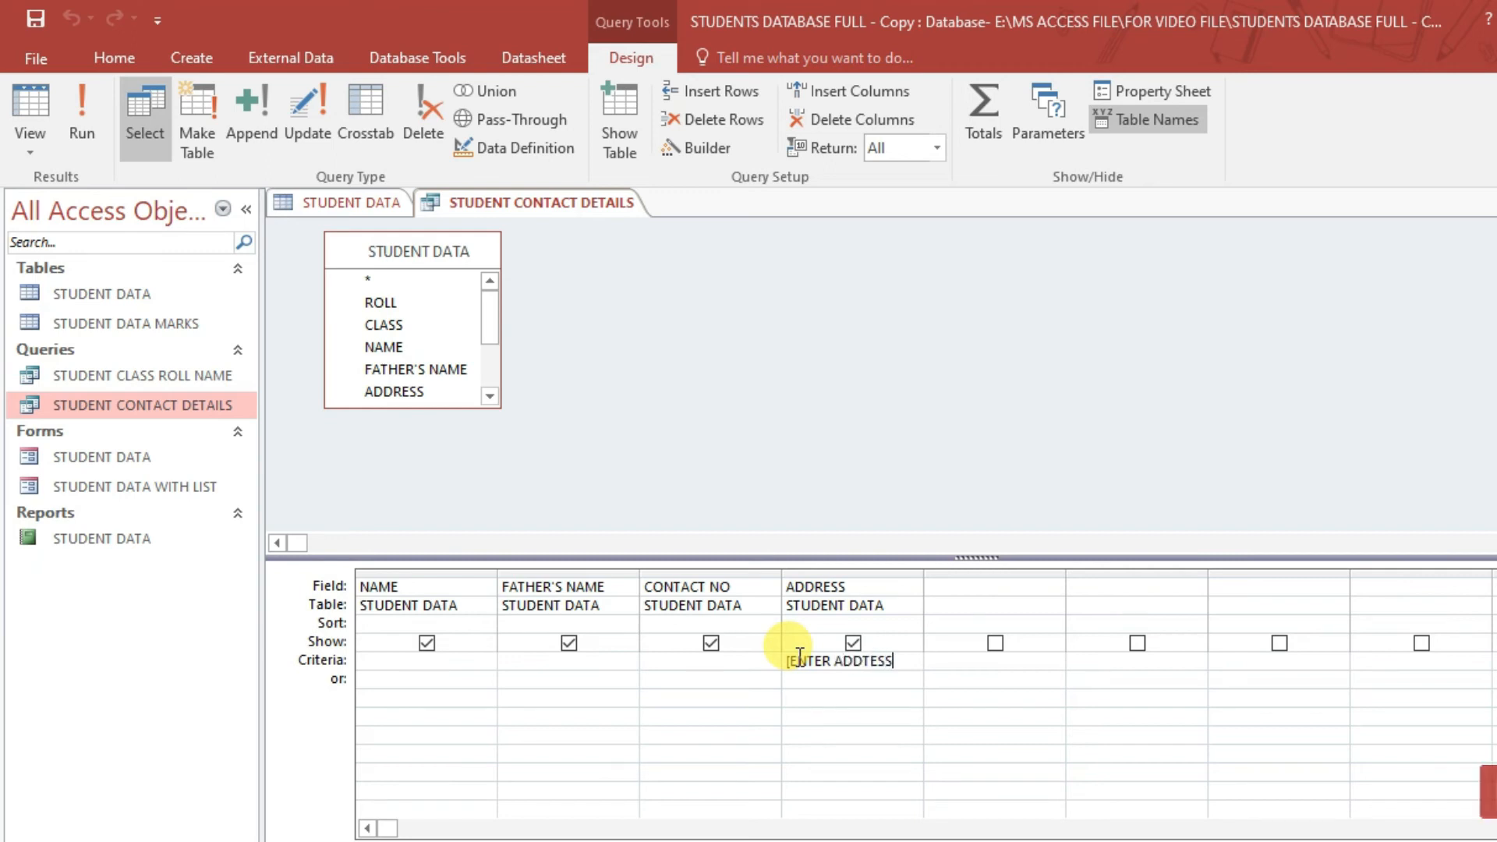
type("]")
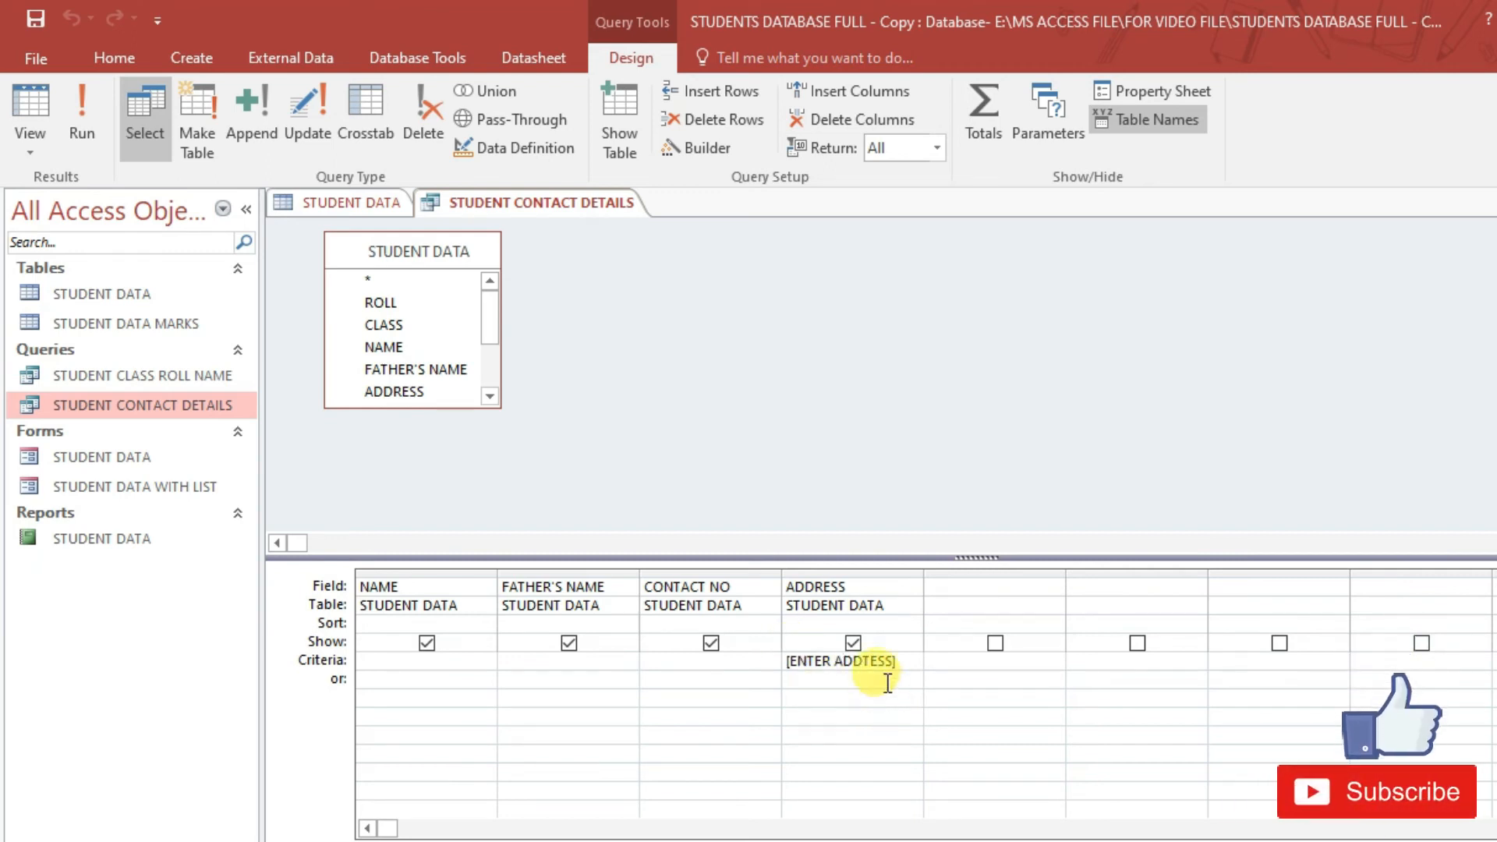
left_click(870, 660)
key("BackSpace")
type("R")
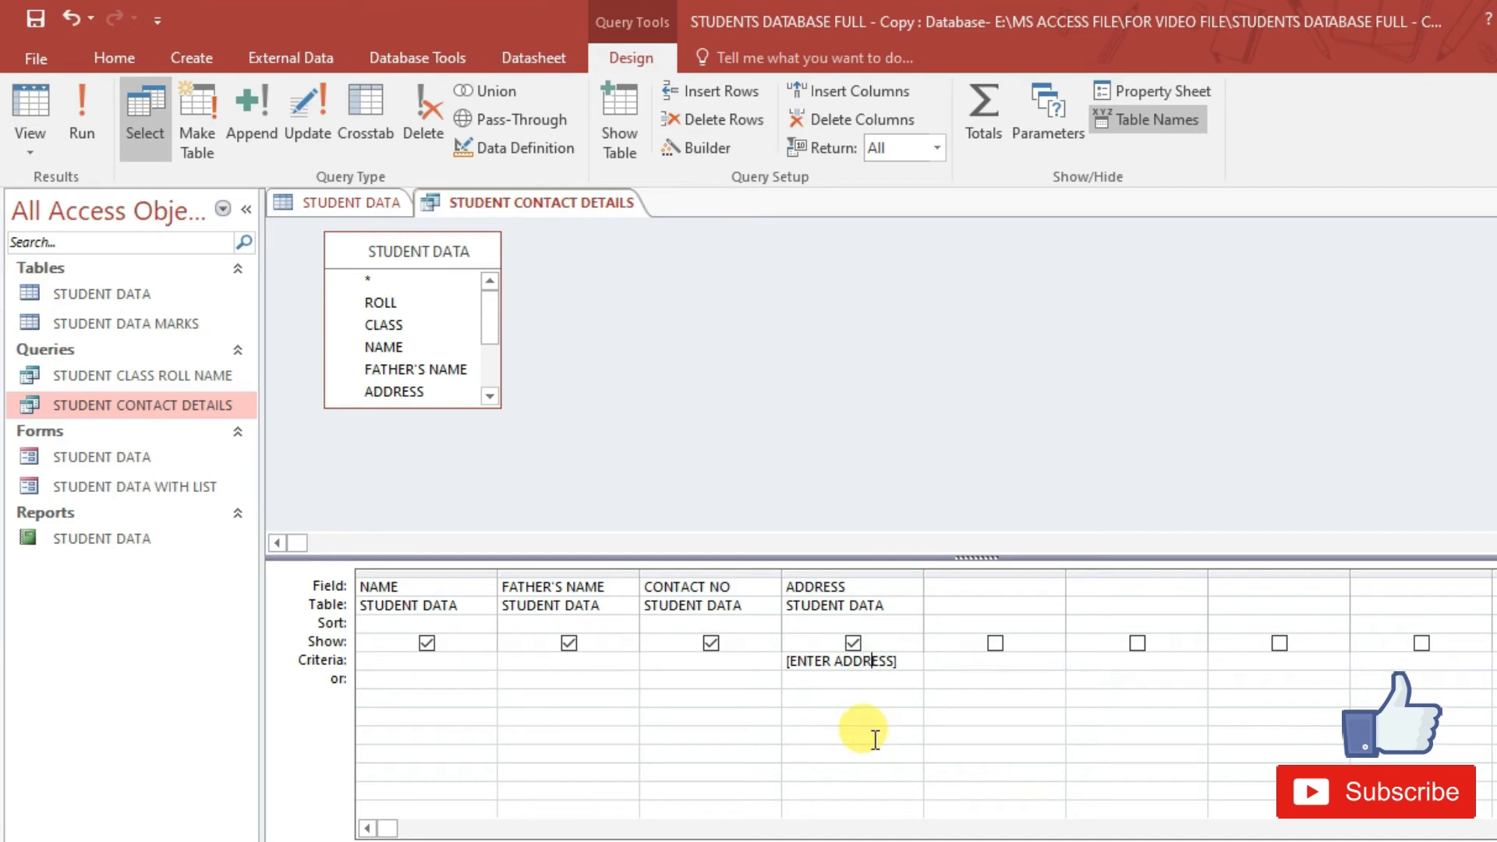
Step: Run the query with ALIPUR as the address value, then save and close it
left_click(84, 117)
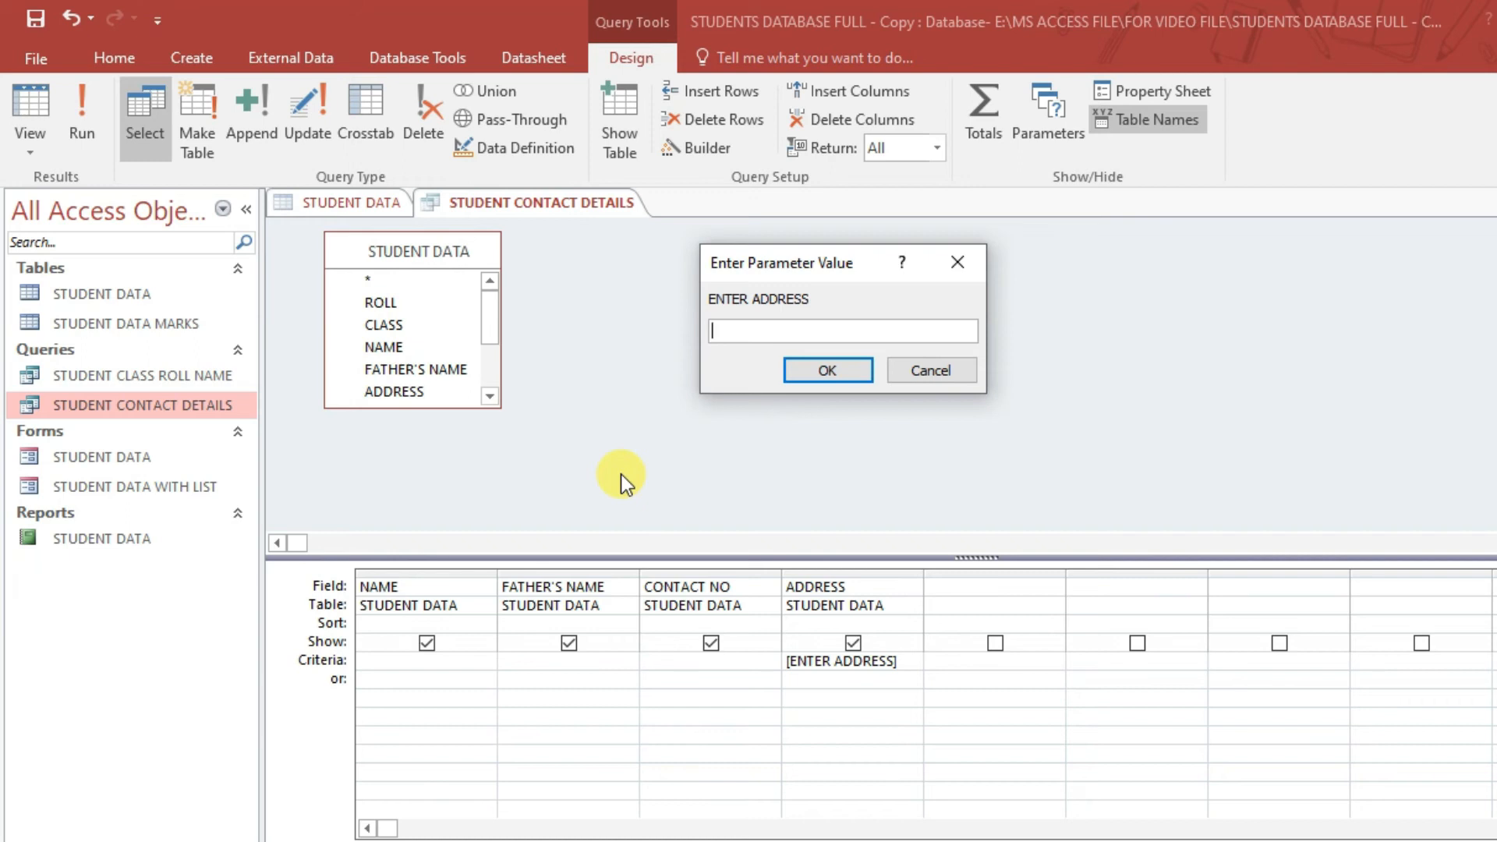
type("A")
type("A")
type("LIPUR")
left_click(823, 369)
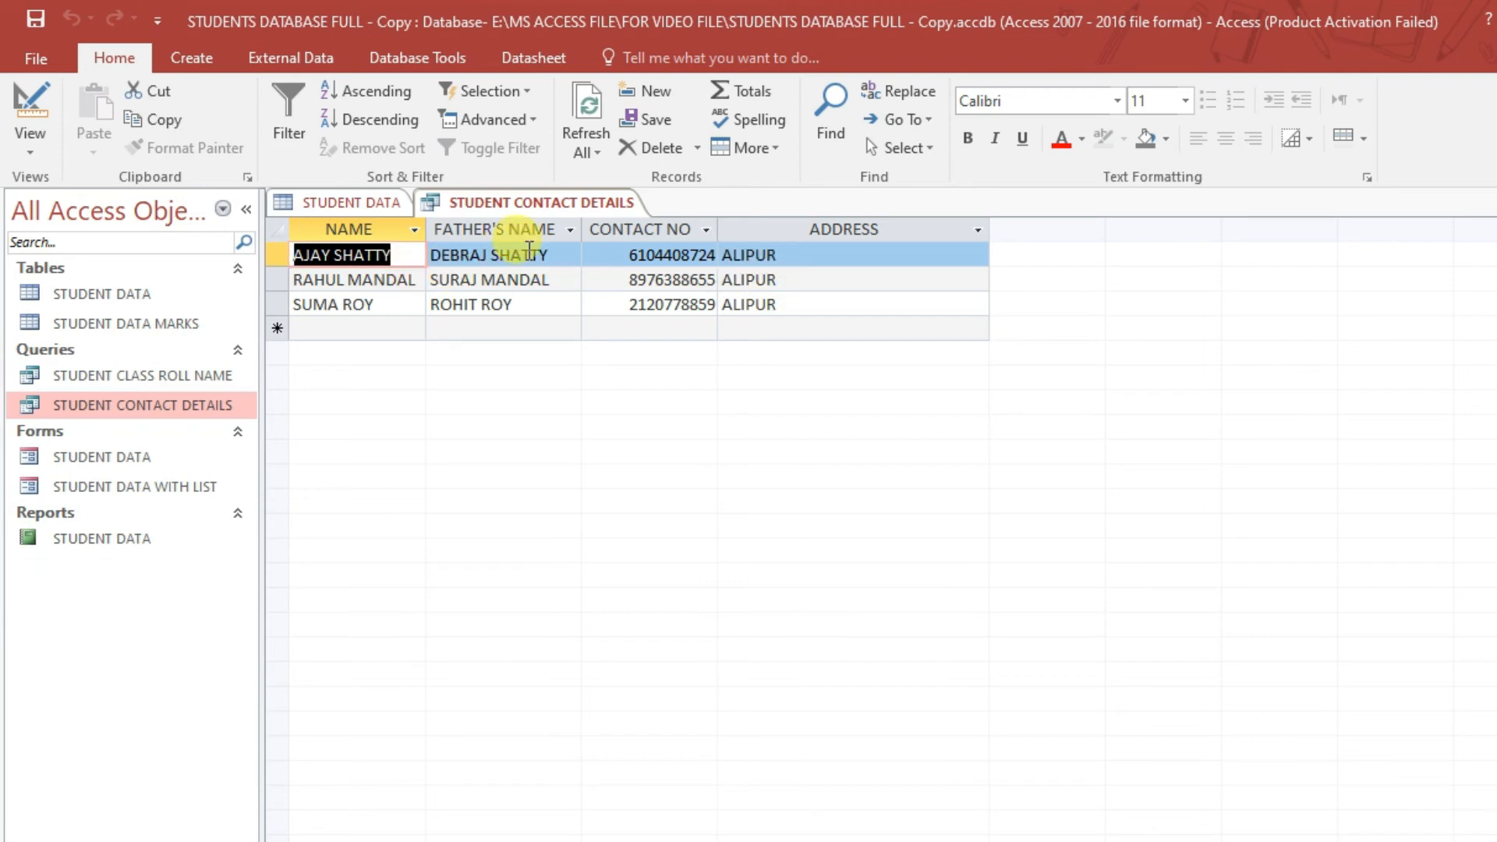
right_click(499, 208)
left_click(534, 255)
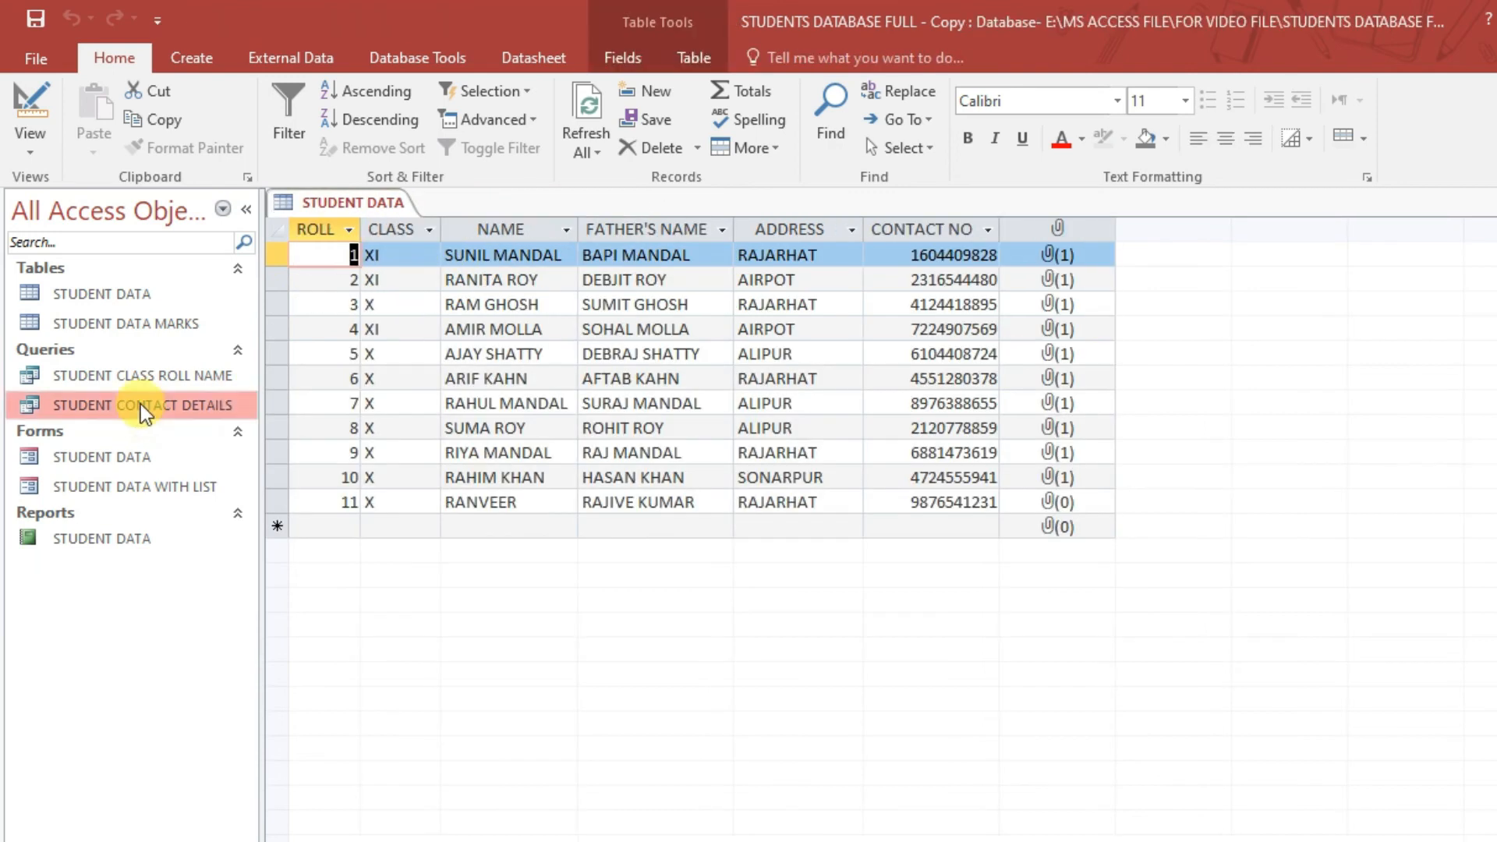
Step: Open the STUDENT CONTACT DETAILS query for the address RAJARHAT, view its records and close it
double_click(117, 410)
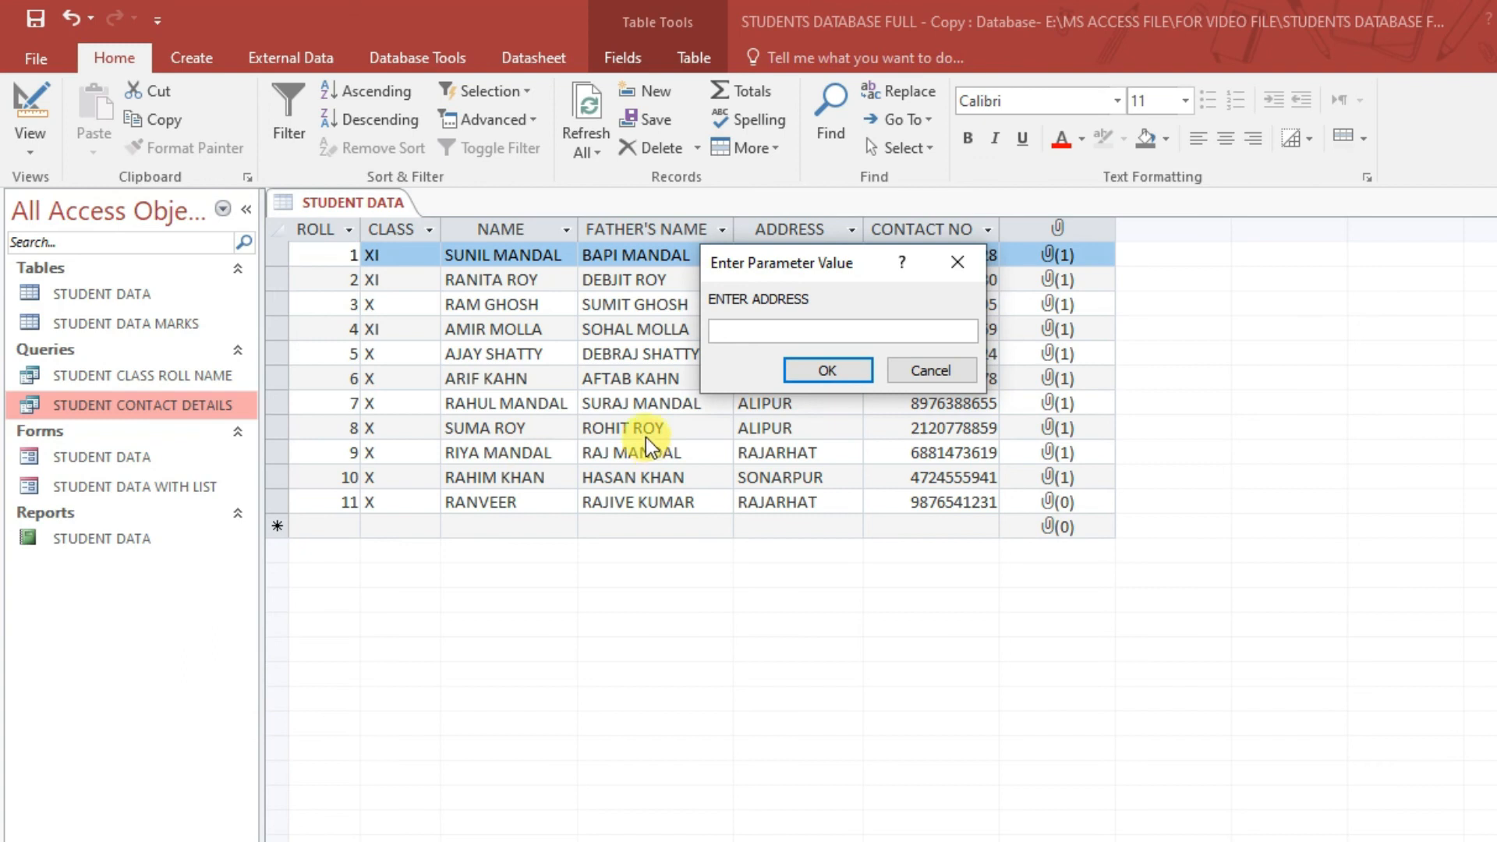
type("RAJARHAT")
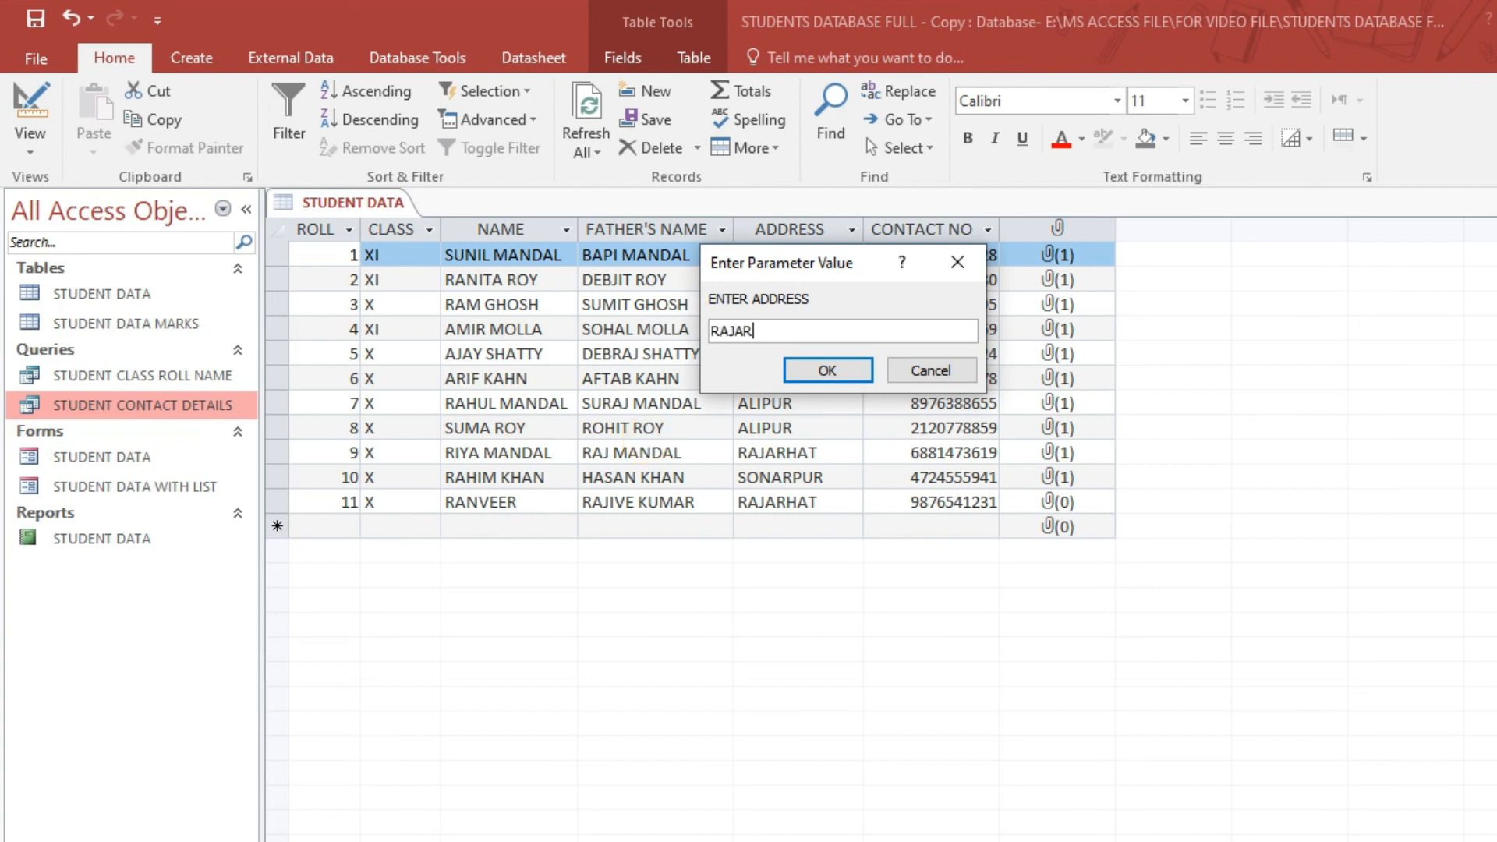
left_click(831, 373)
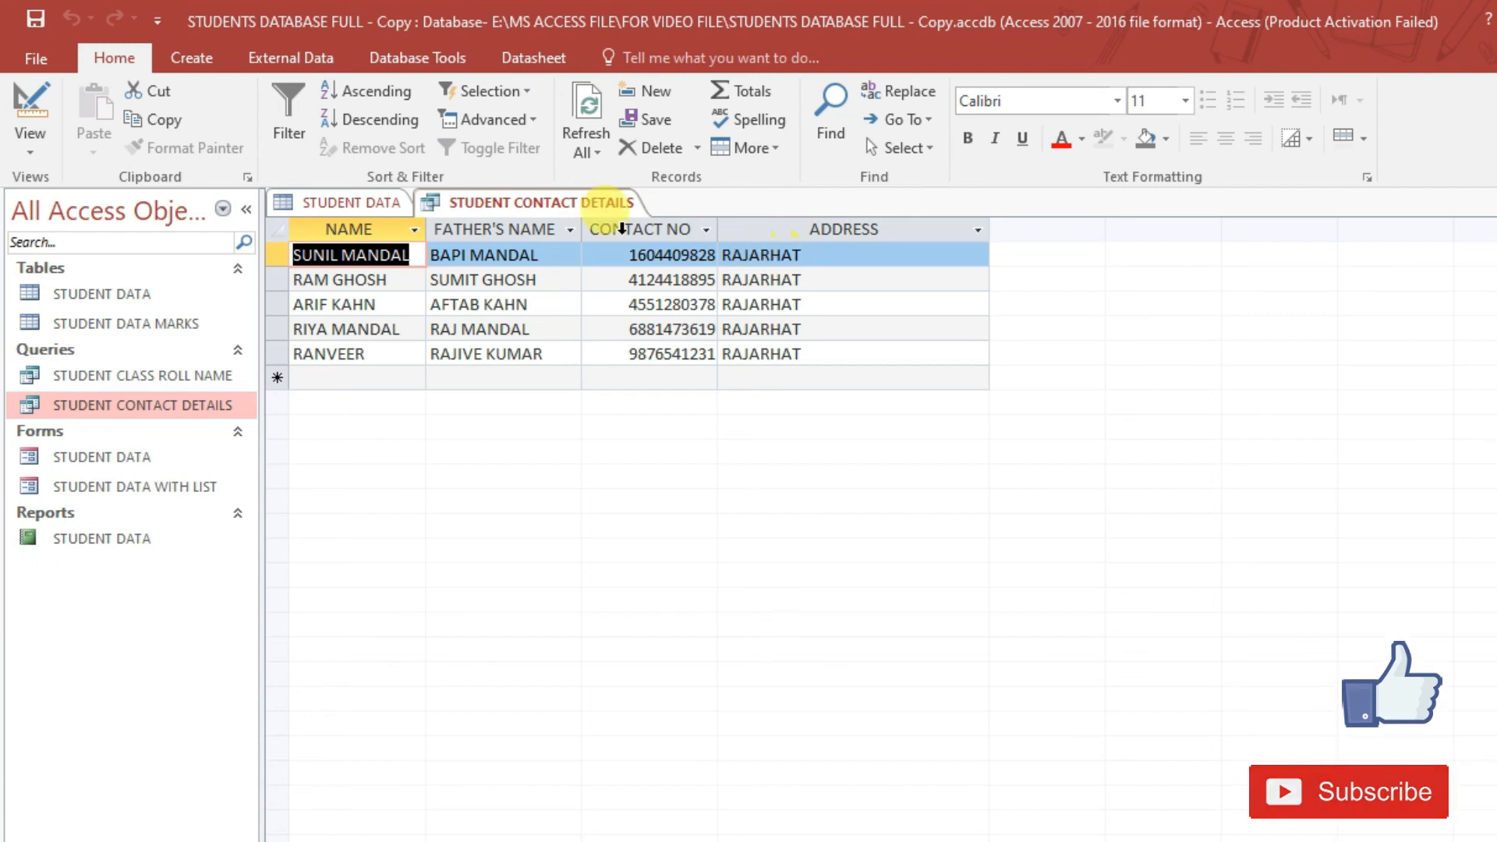
right_click(495, 209)
left_click(520, 240)
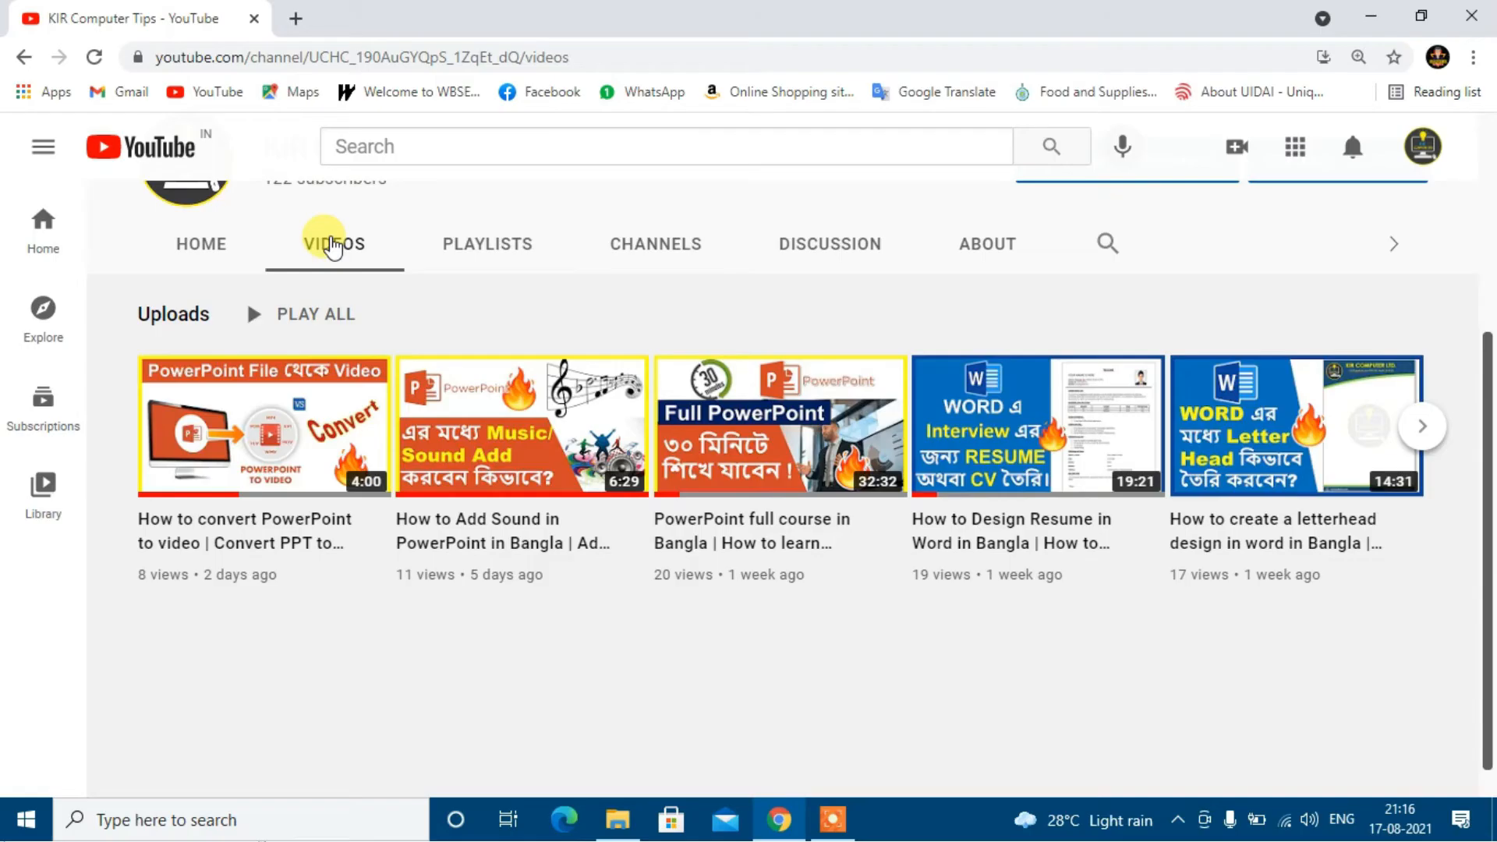
Step: Look through the uploaded videos of the KIR Computer Tips YouTube channel in Chrome
left_click(327, 244)
scroll(577, 437, "down", 4)
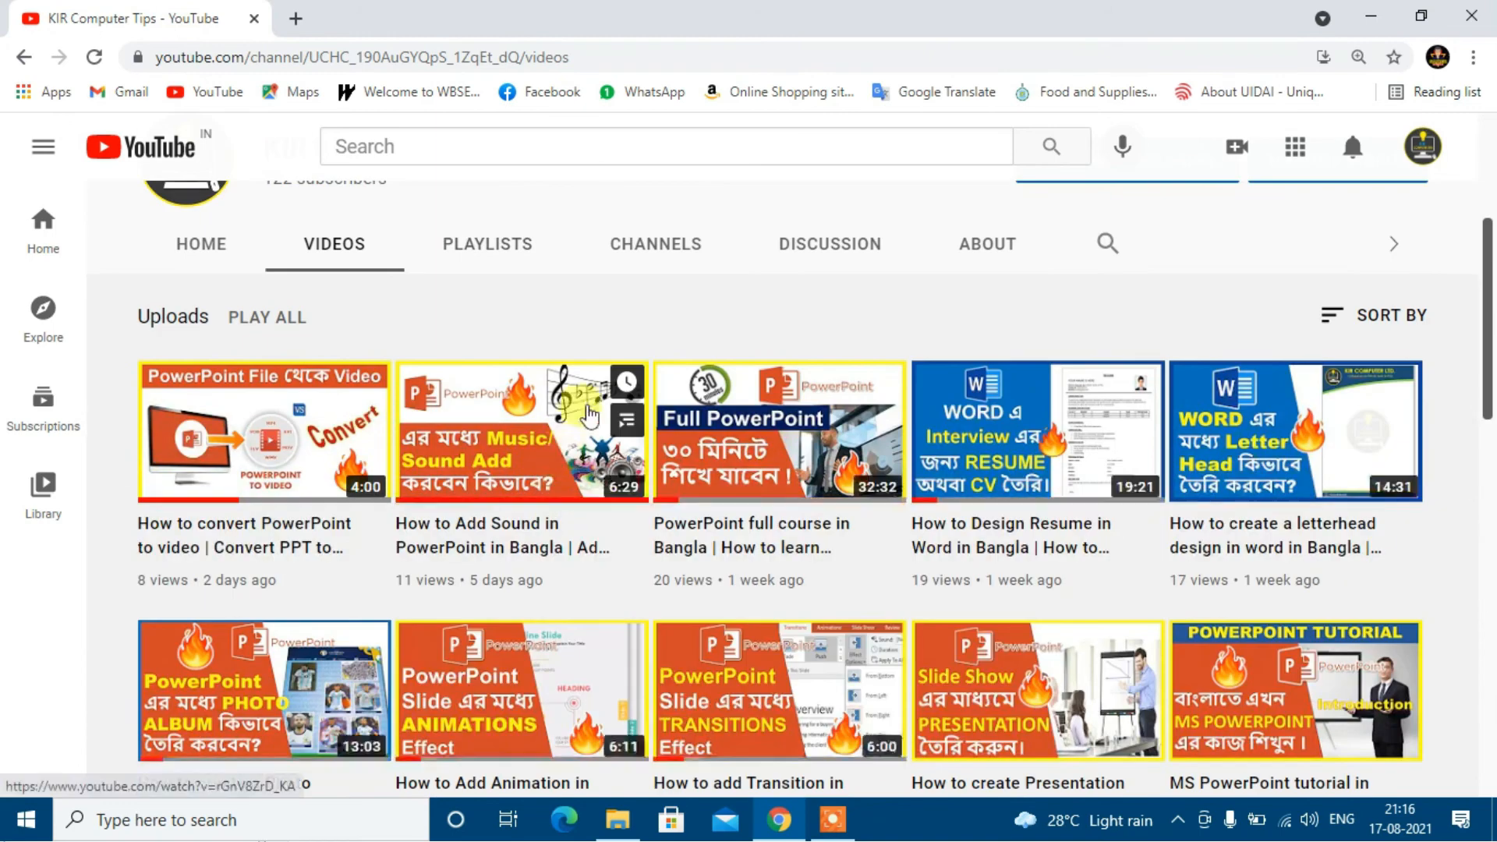
scroll(588, 417, "down", 10)
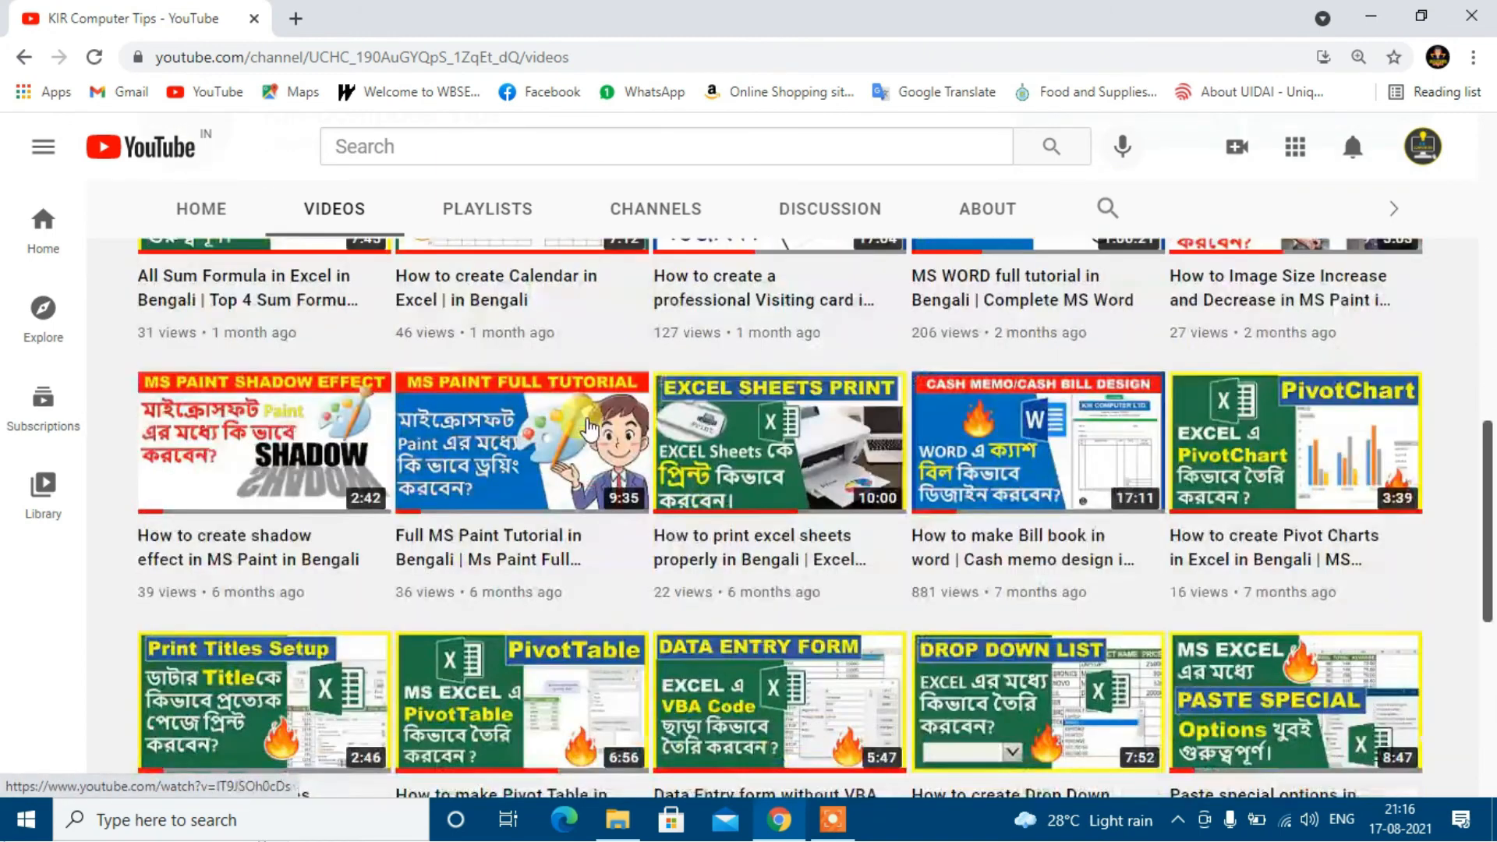
scroll(589, 428, "down", 3)
scroll(577, 421, "up", 2)
scroll(702, 467, "up", 1)
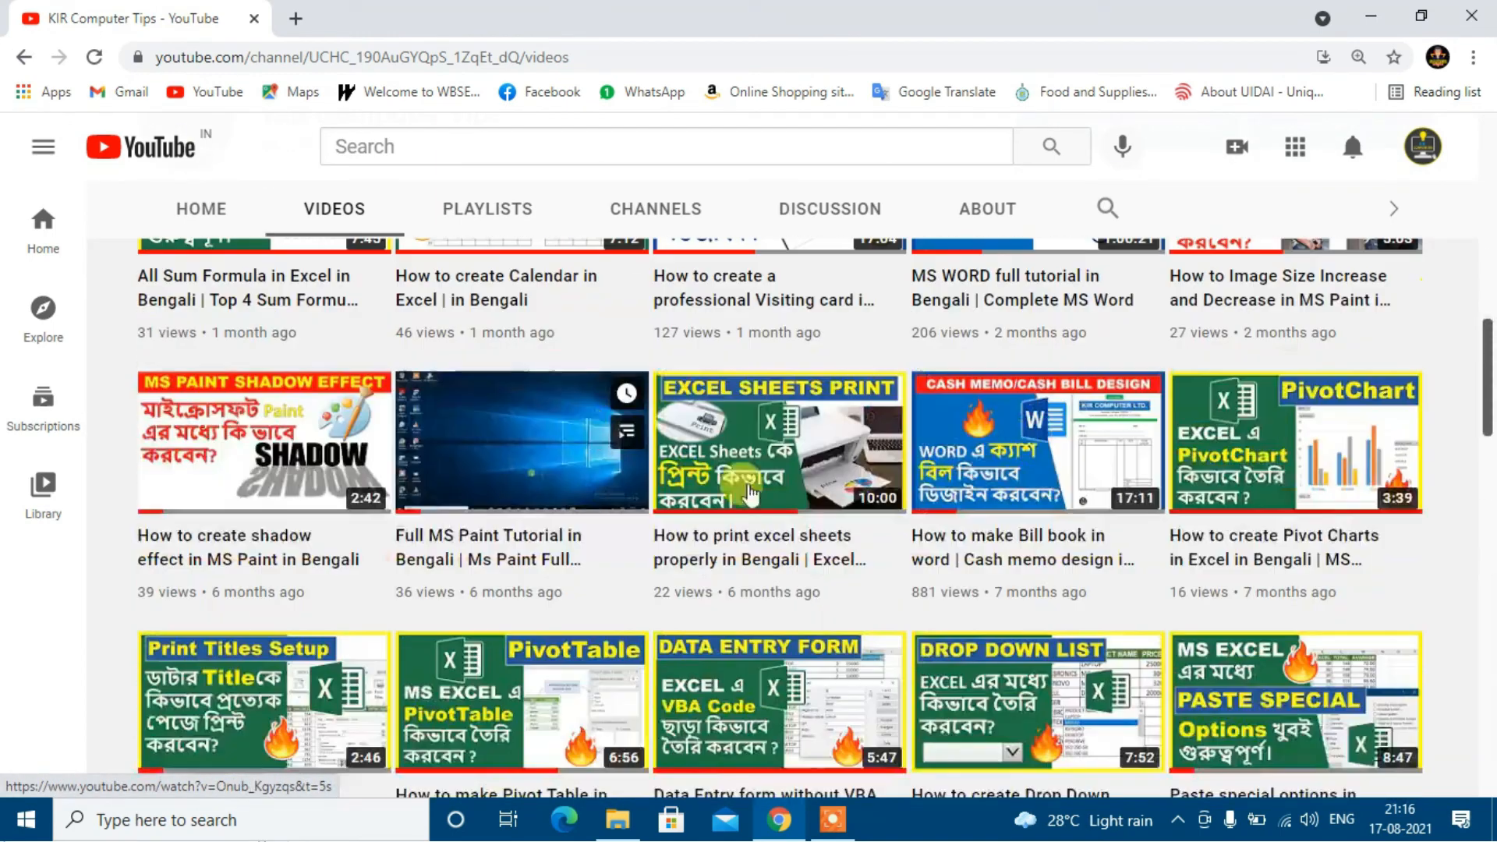
scroll(750, 493, "down", 7)
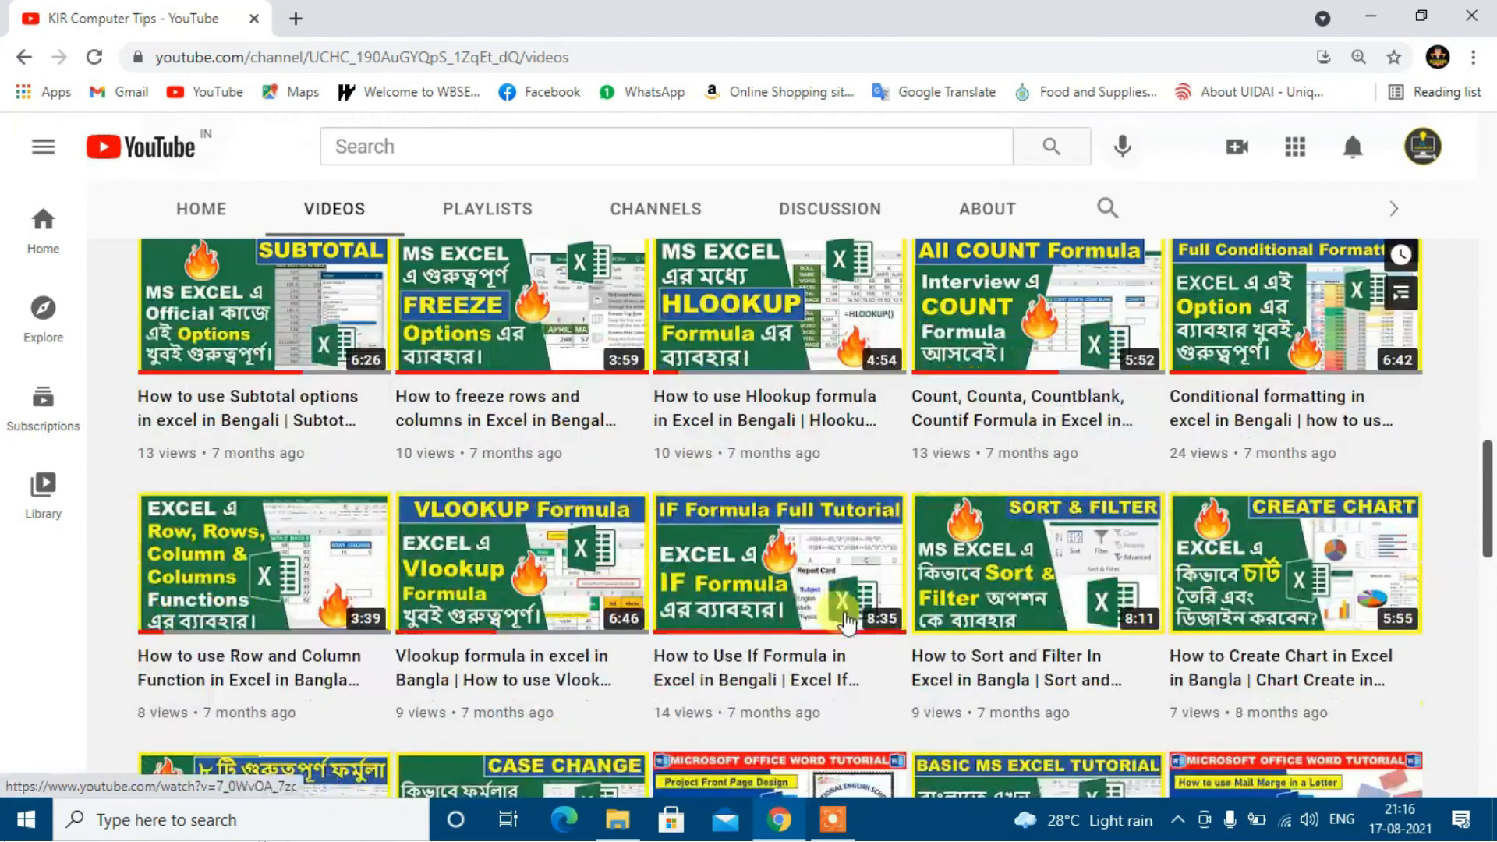
scroll(1014, 601, "down", 5)
scroll(1103, 575, "up", 14)
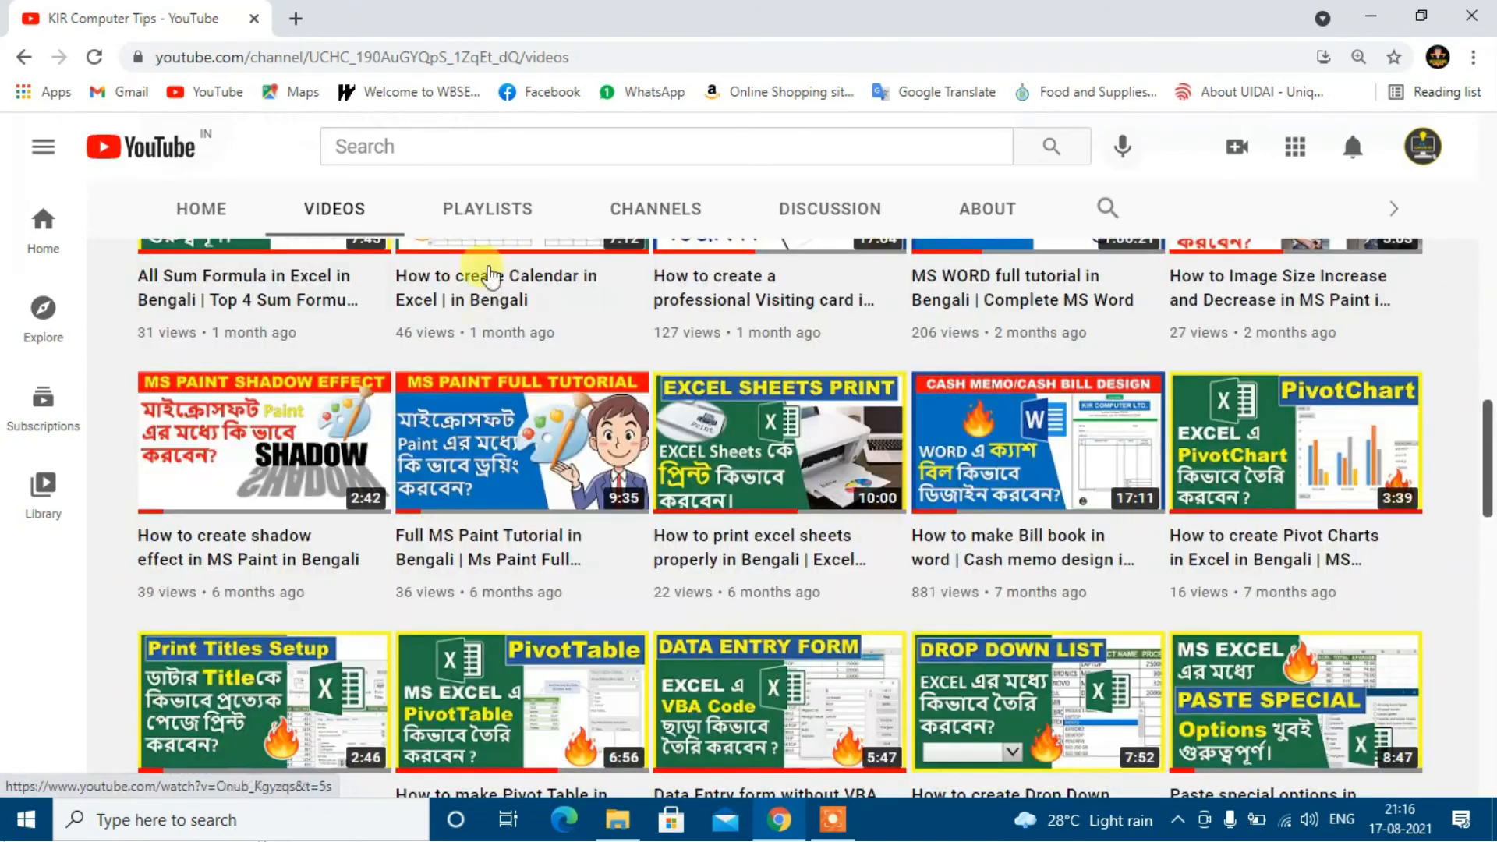
Step: Open the MS Excel tutorial playlist from the channel's created playlists
left_click(487, 209)
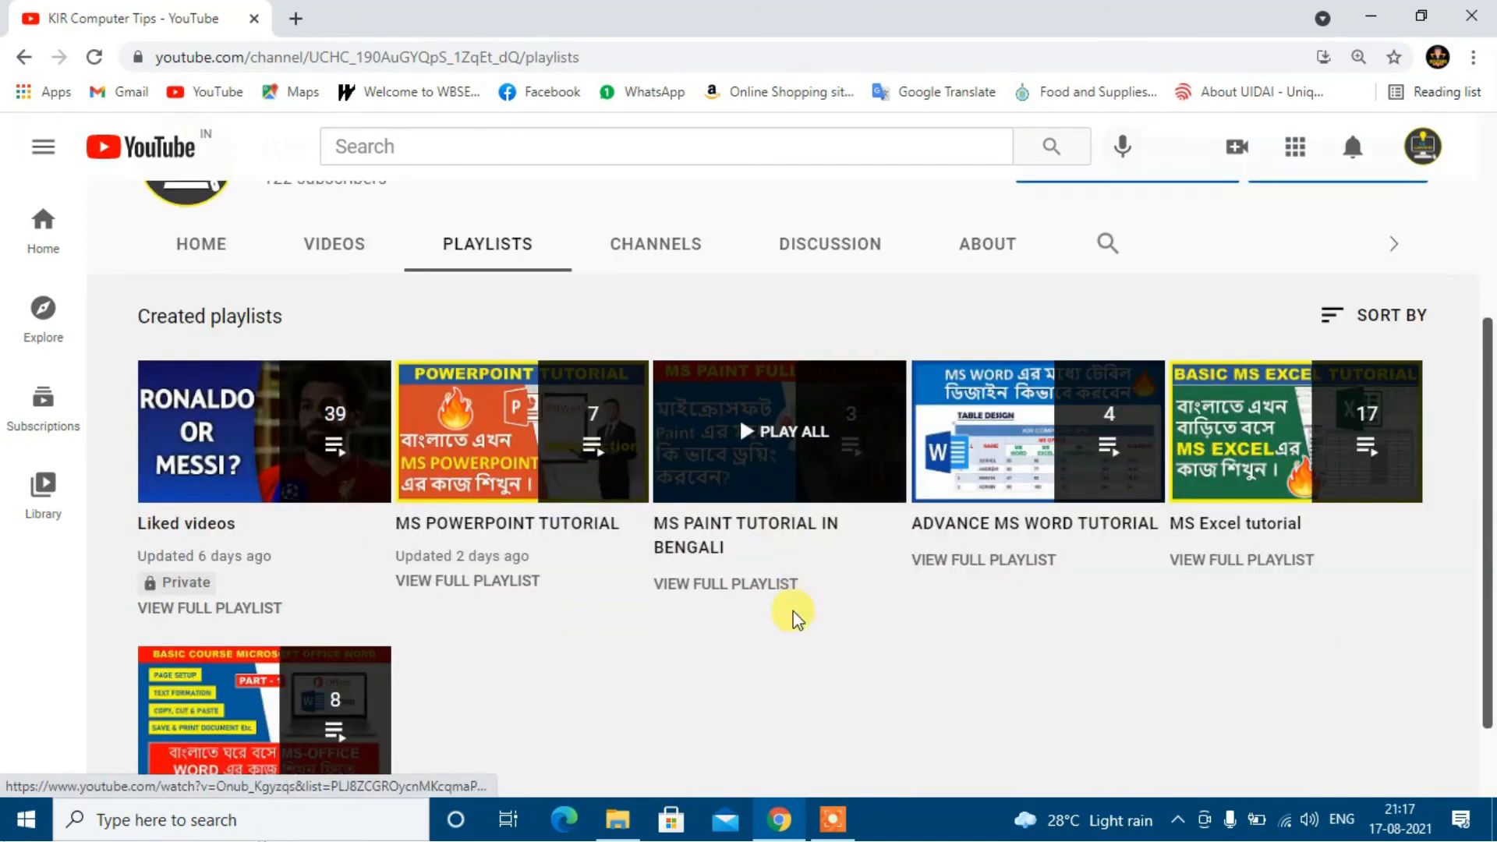
left_click(1265, 530)
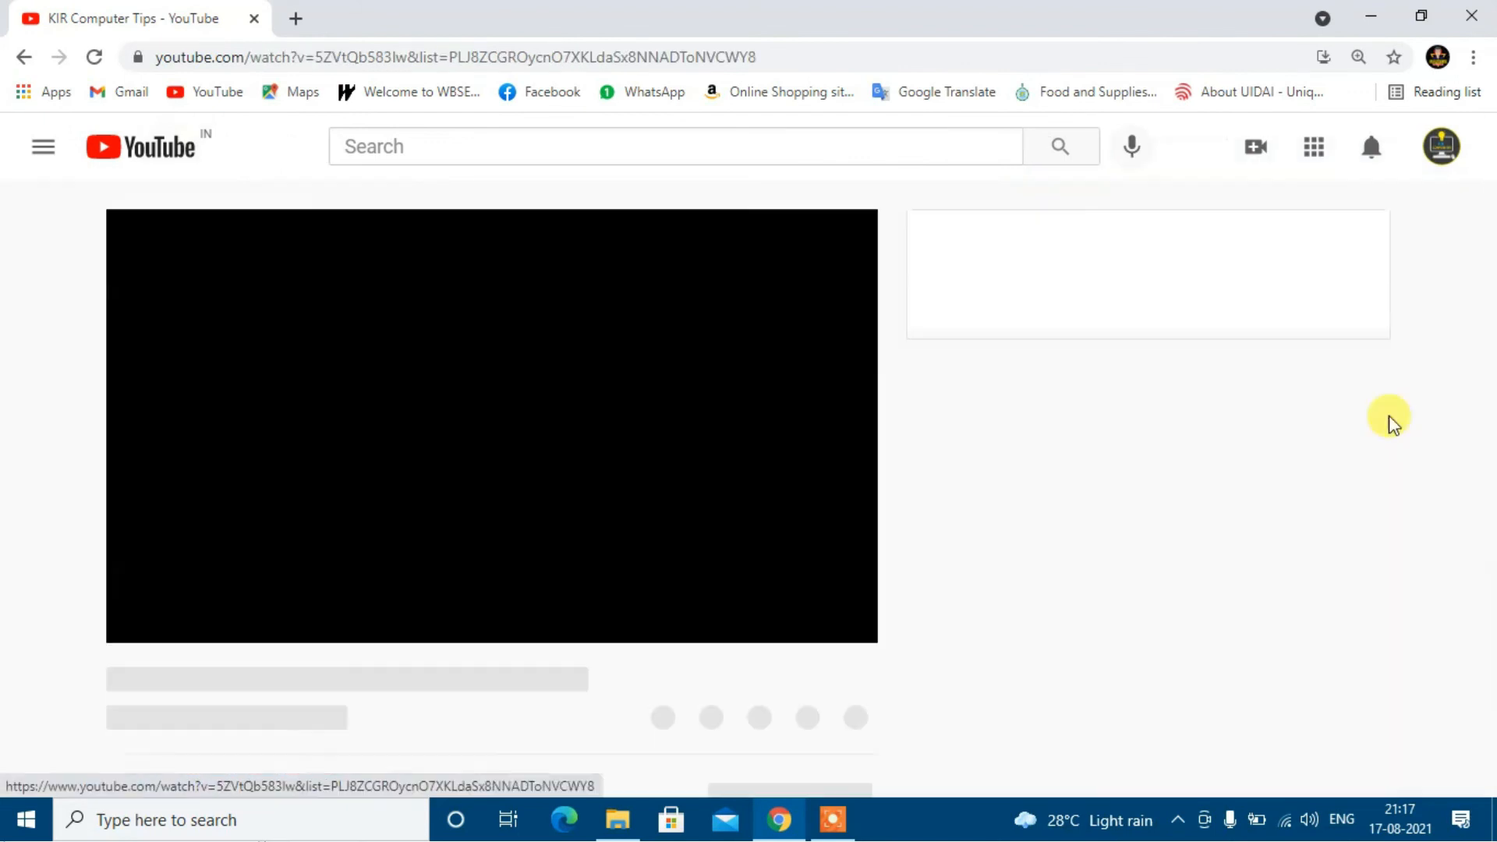